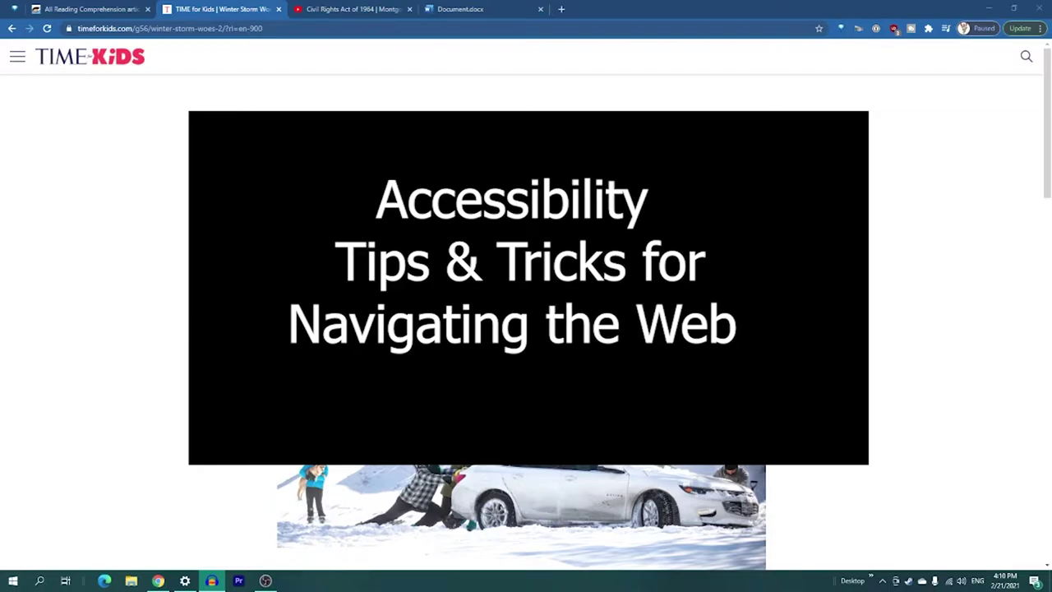
# Bring the Winter Storm Woes article forward and zoom it to 150%, back to 100%, then 150% again.
pyautogui.hotkey('alt', 'Tab')
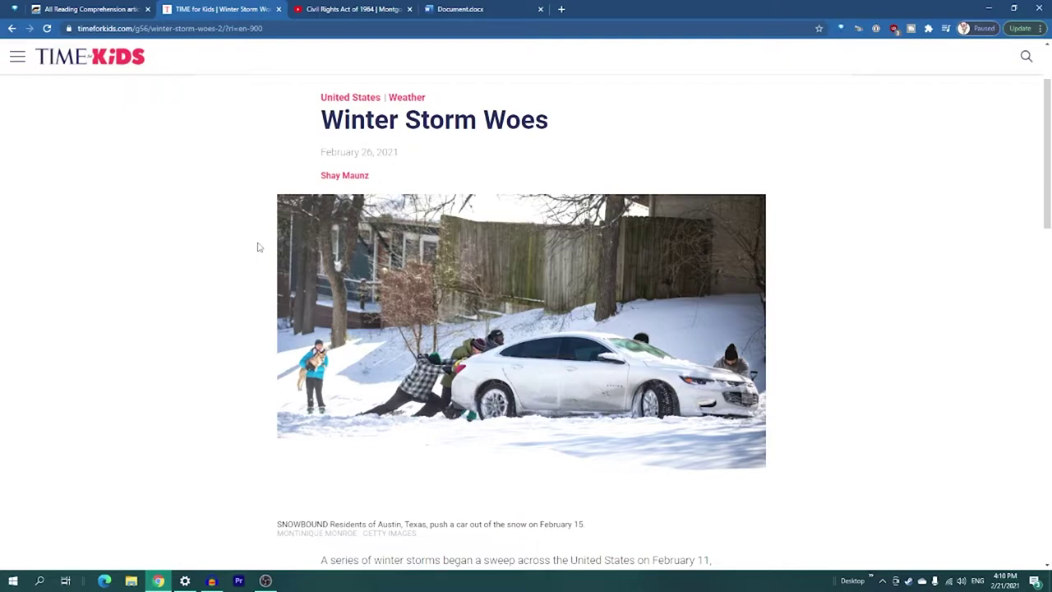
pyautogui.hotkey('ctrl', '+')
pyautogui.hotkey('ctrl', '+')
pyautogui.hotkey('ctrl', '+')
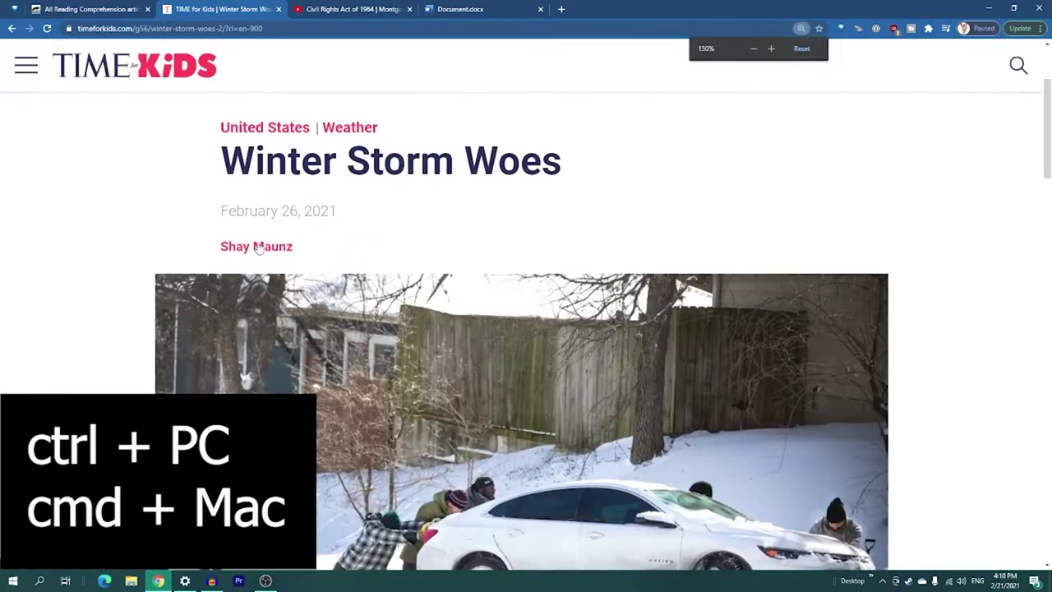
pyautogui.scroll(-3, 306, 279)
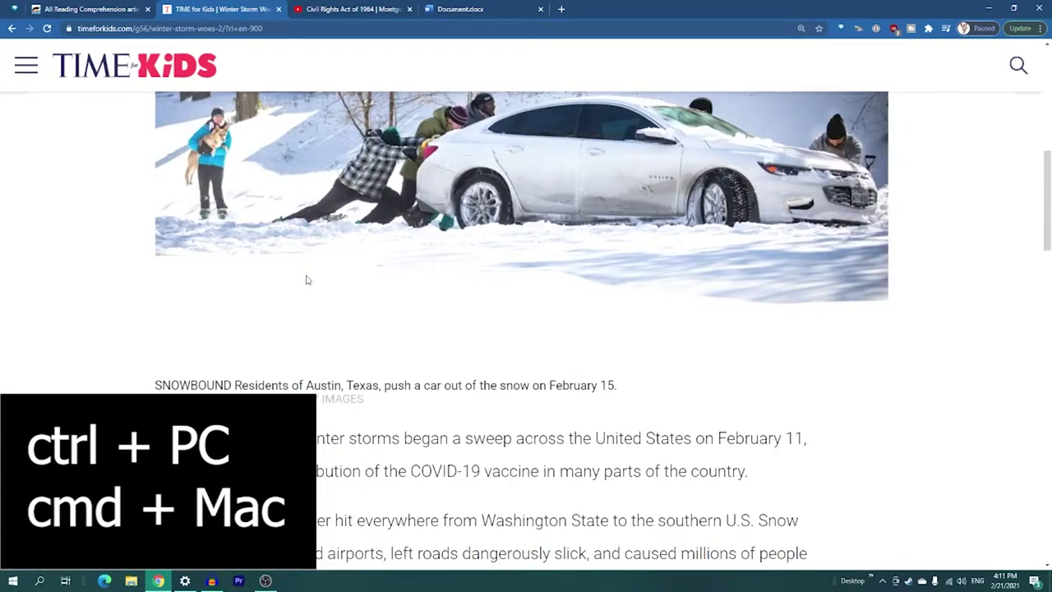
pyautogui.hotkey('ctrl', '-')
pyautogui.hotkey('ctrl', '-')
pyautogui.hotkey('ctrl', '-')
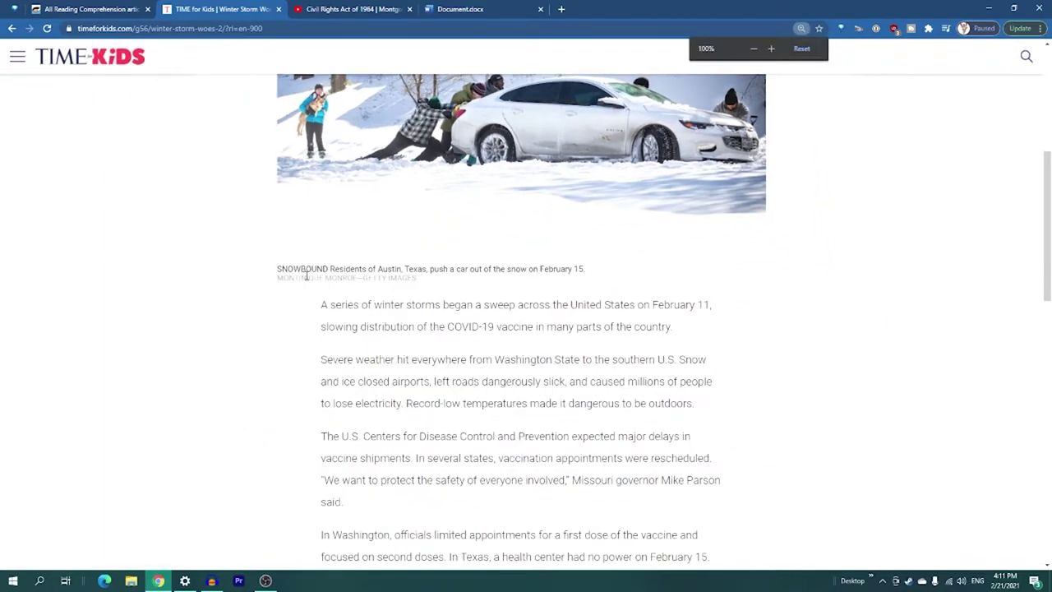
pyautogui.scroll(-4, 306, 277)
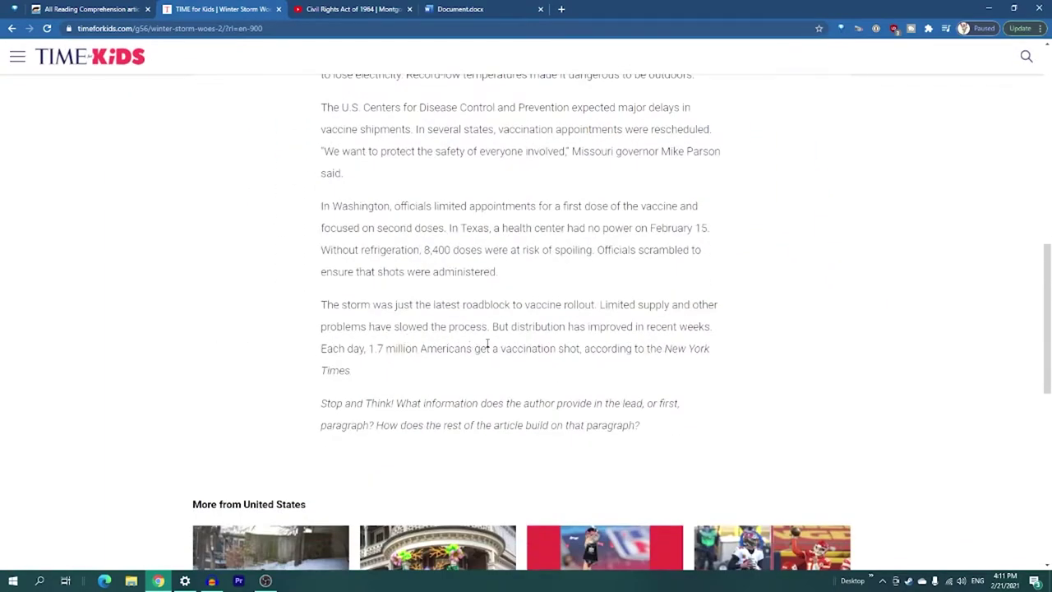
pyautogui.hotkey('ctrl', '+')
pyautogui.hotkey('ctrl', '+')
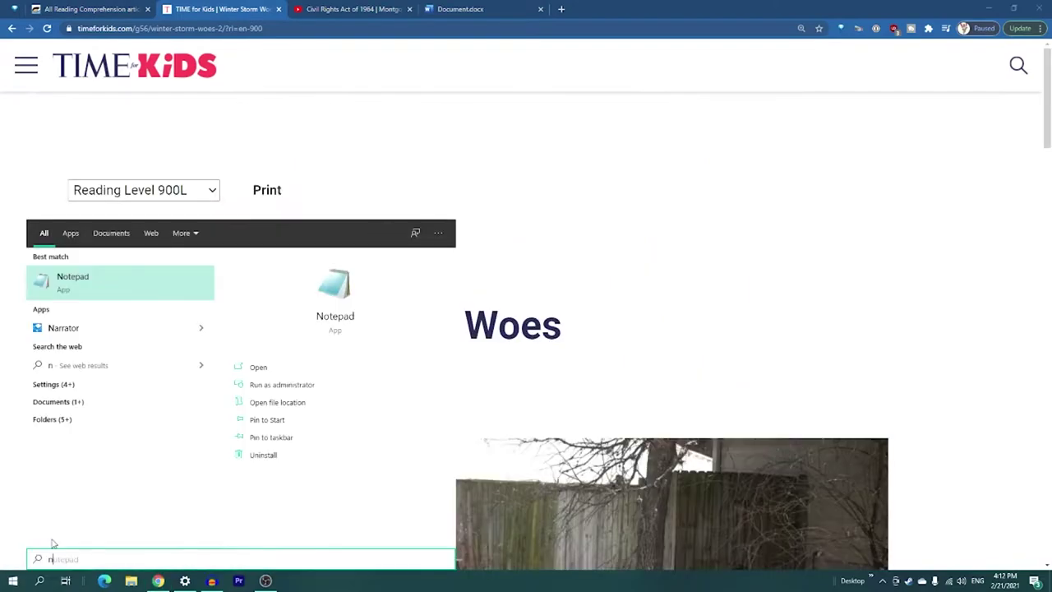
# Launch Narrator by searching 'narrator' and scroll through its Welcome page.
pyautogui.write('arrator')
pyautogui.press('Return')
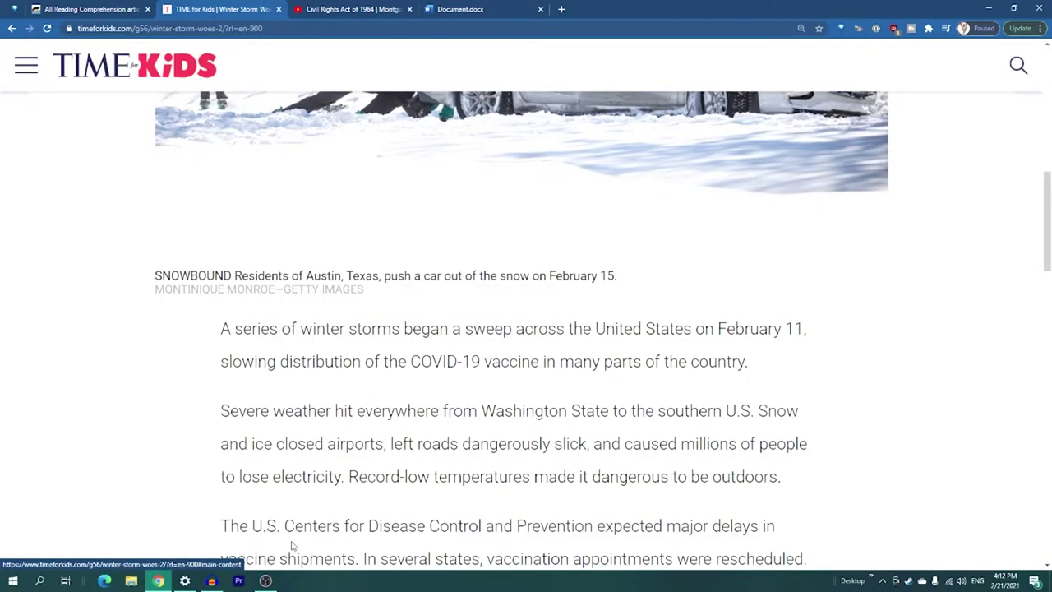
pyautogui.scroll(-2, 246, 309)
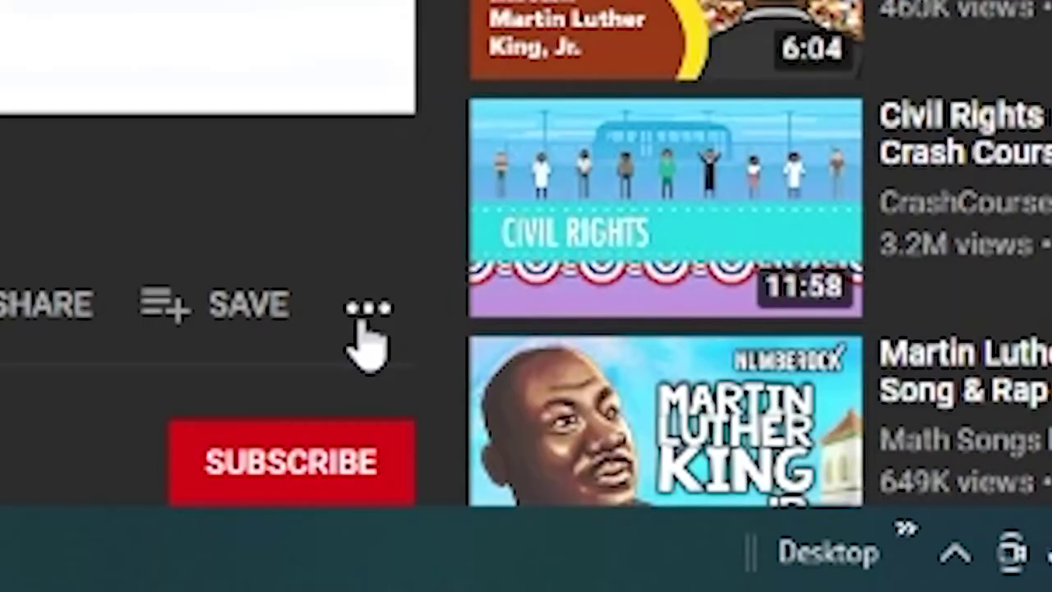
# Show the video's transcript, select the 00:46 line, jump to 00:48, and start a page search.
pyautogui.click(369, 310)
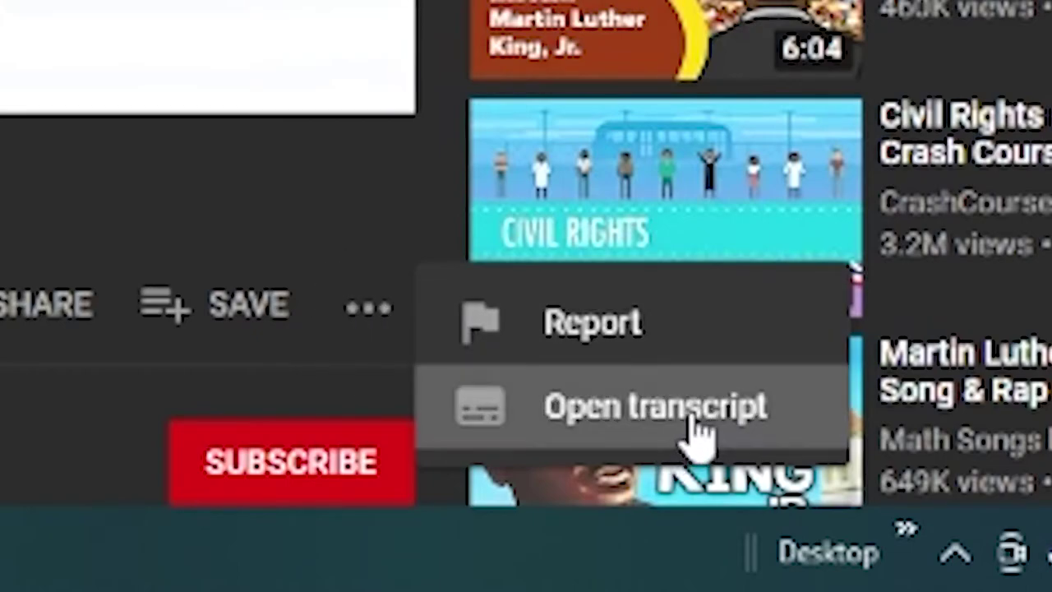
pyautogui.click(693, 435)
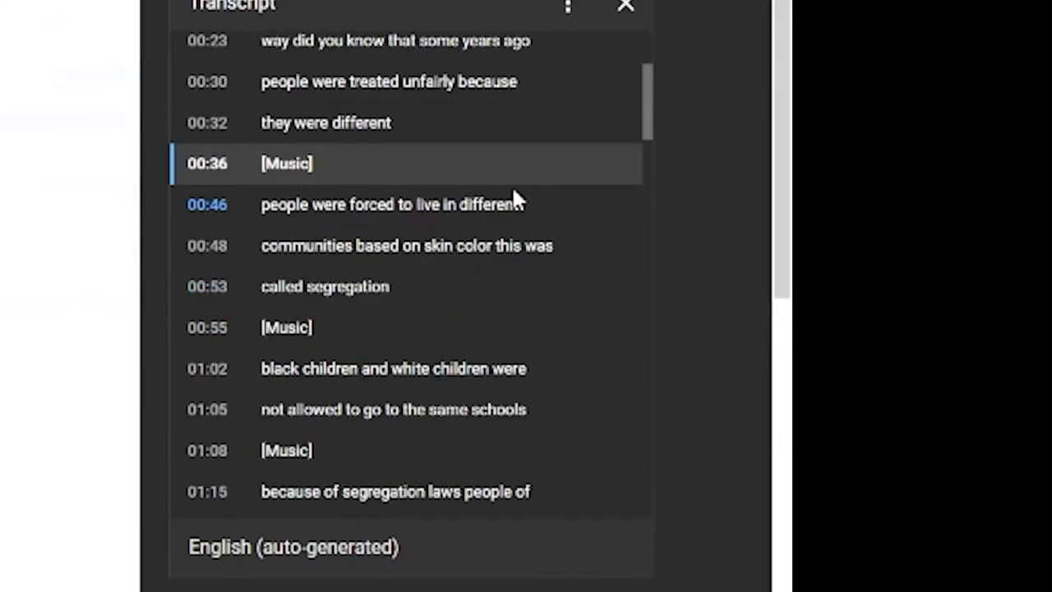
pyautogui.moveTo(271, 207); pyautogui.dragTo(568, 218)
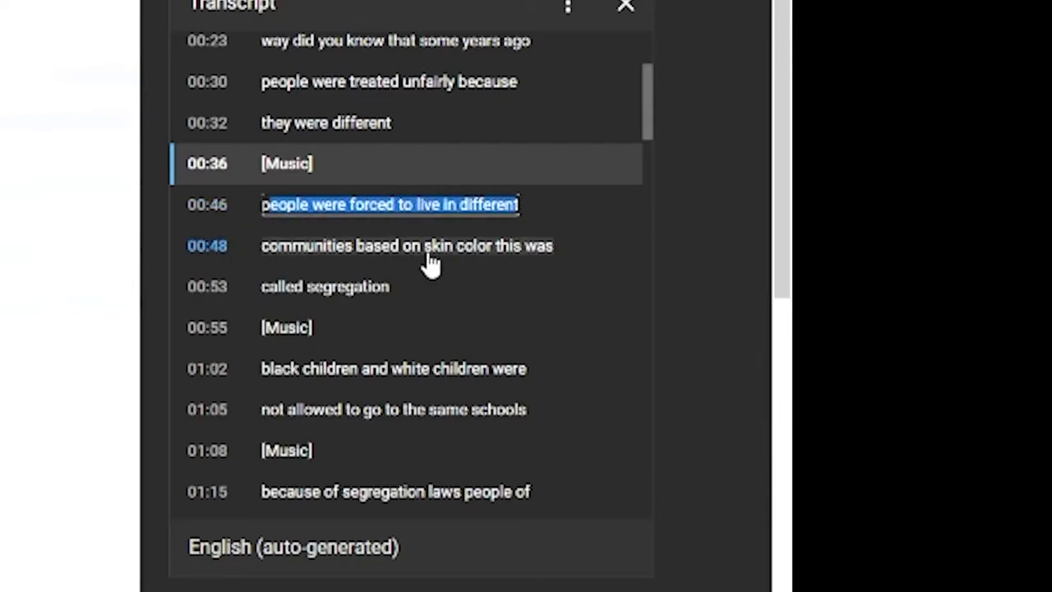
pyautogui.click(477, 249)
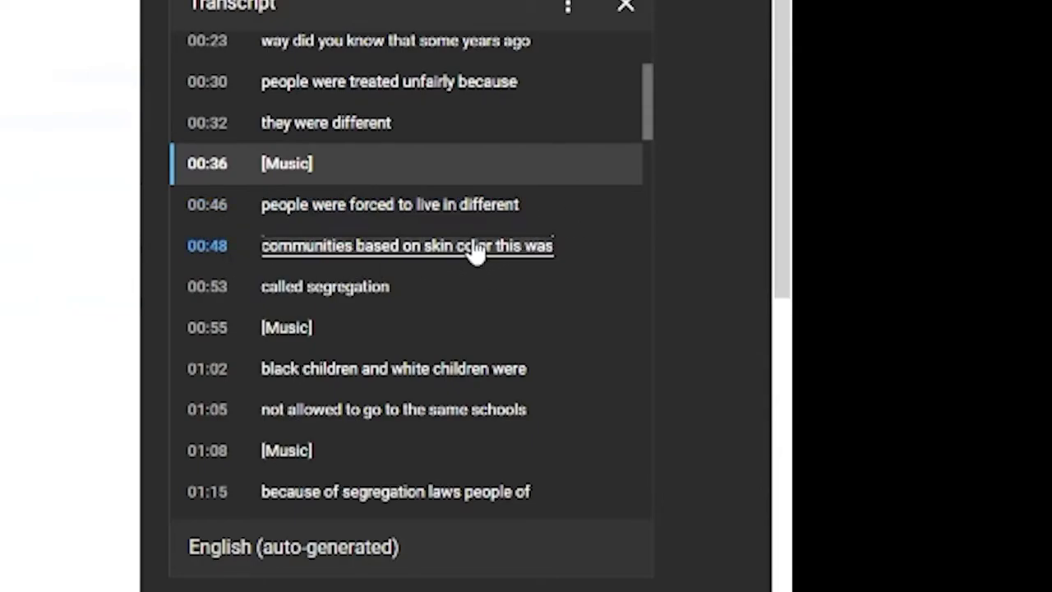
pyautogui.hotkey('ctrl', 'f')
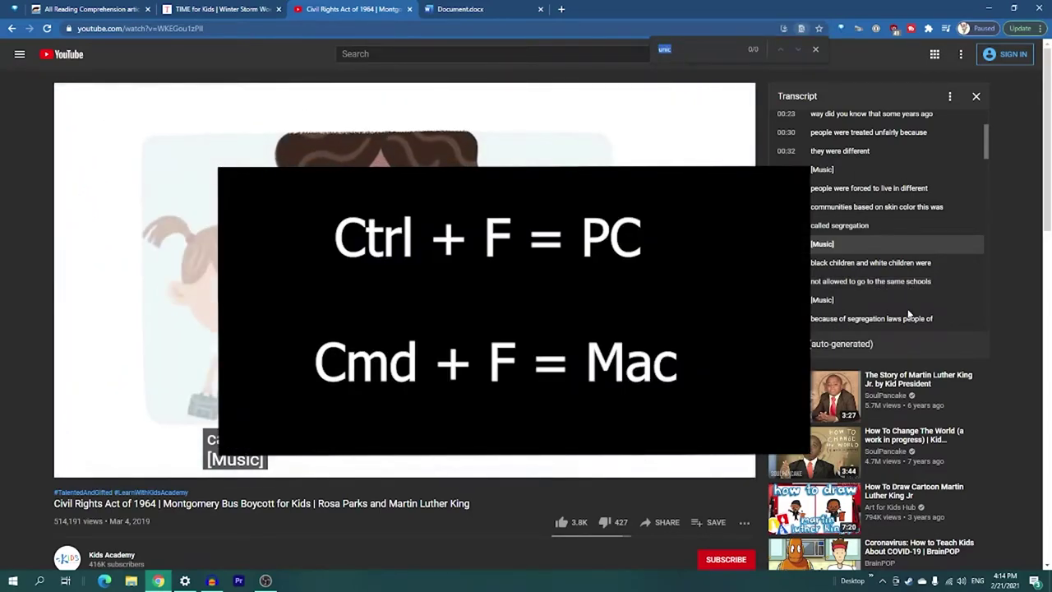
# Search the page for 'segregation', step back through the transcript matches, and pause at 1:28.
pyautogui.write('segre')
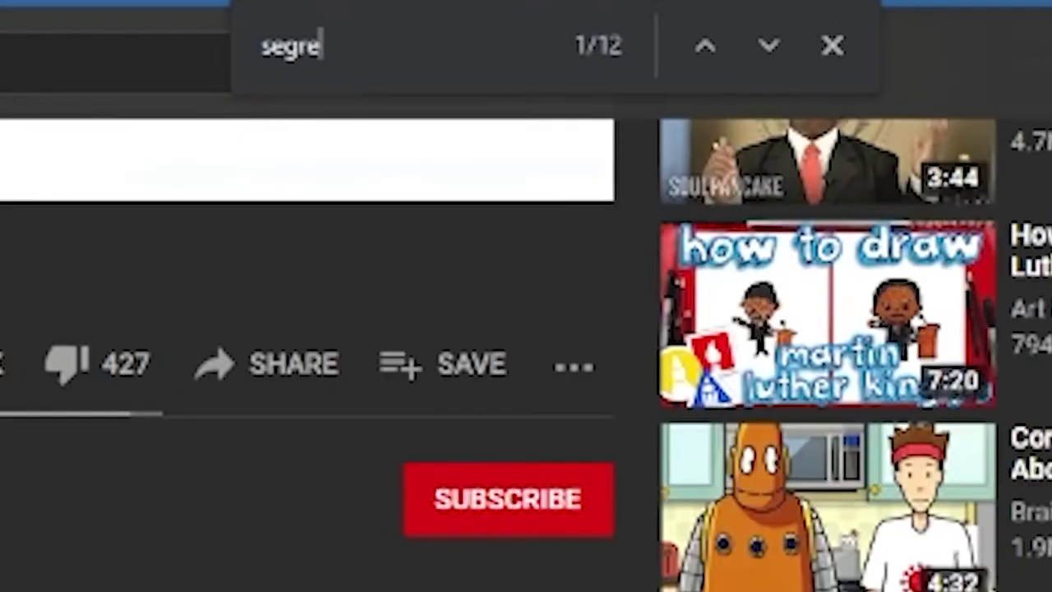
pyautogui.write('gation')
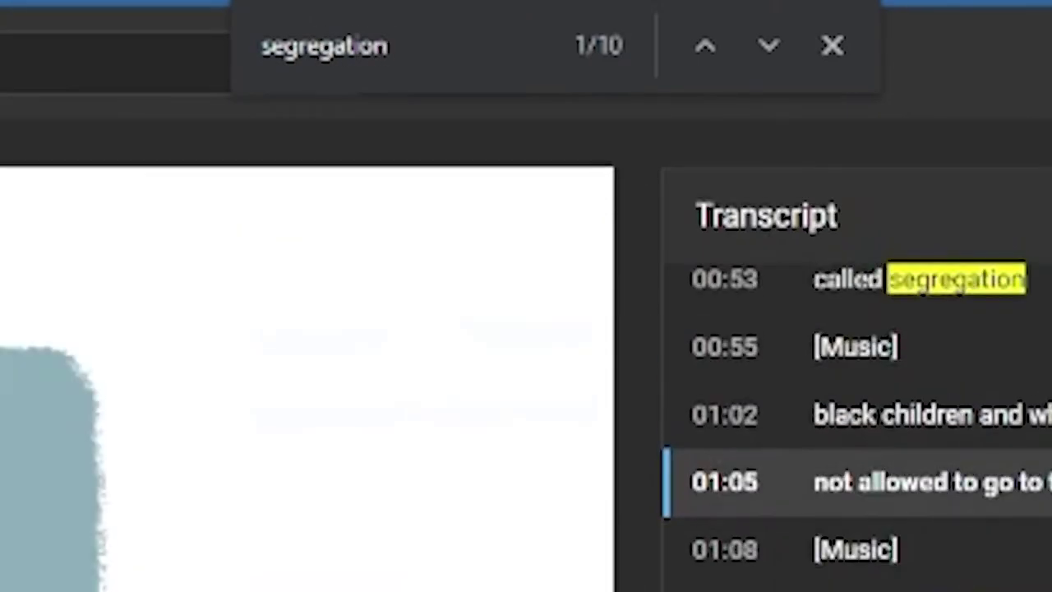
pyautogui.scroll(-10, 984, 278)
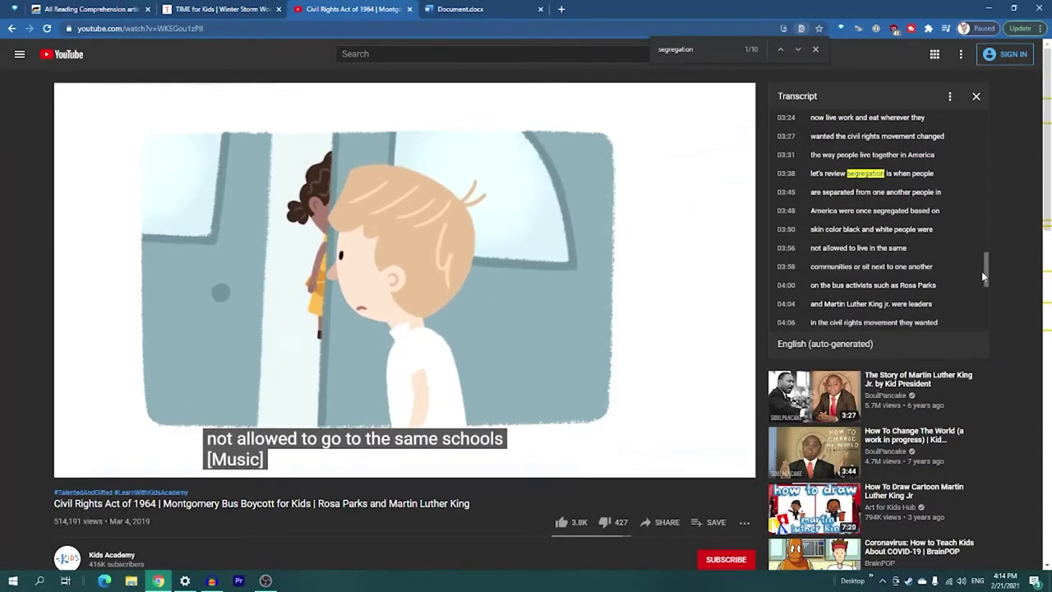
pyautogui.moveTo(984, 278); pyautogui.dragTo(990, 314)
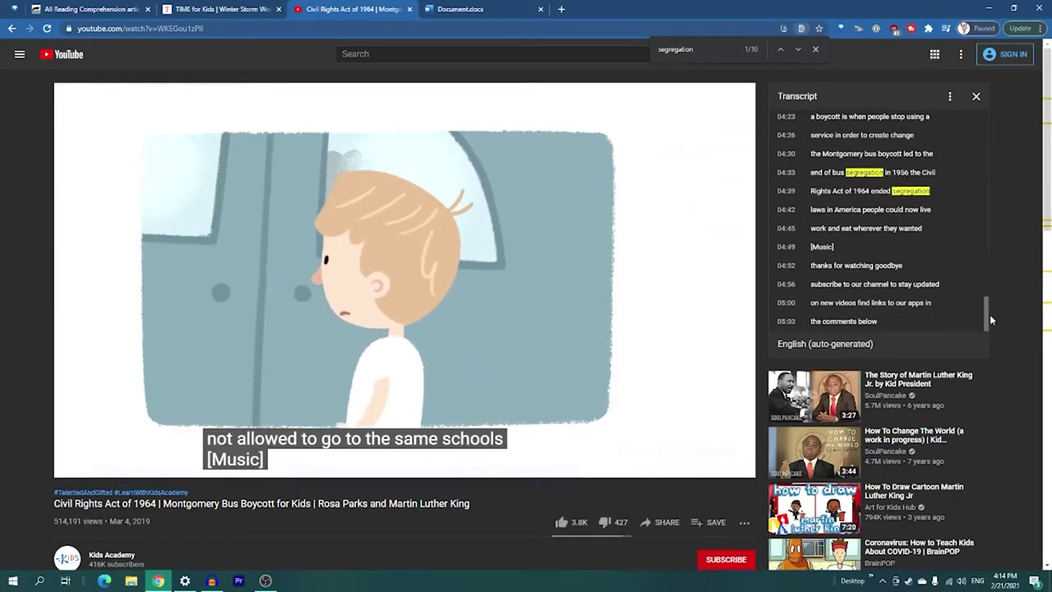
pyautogui.click(779, 51)
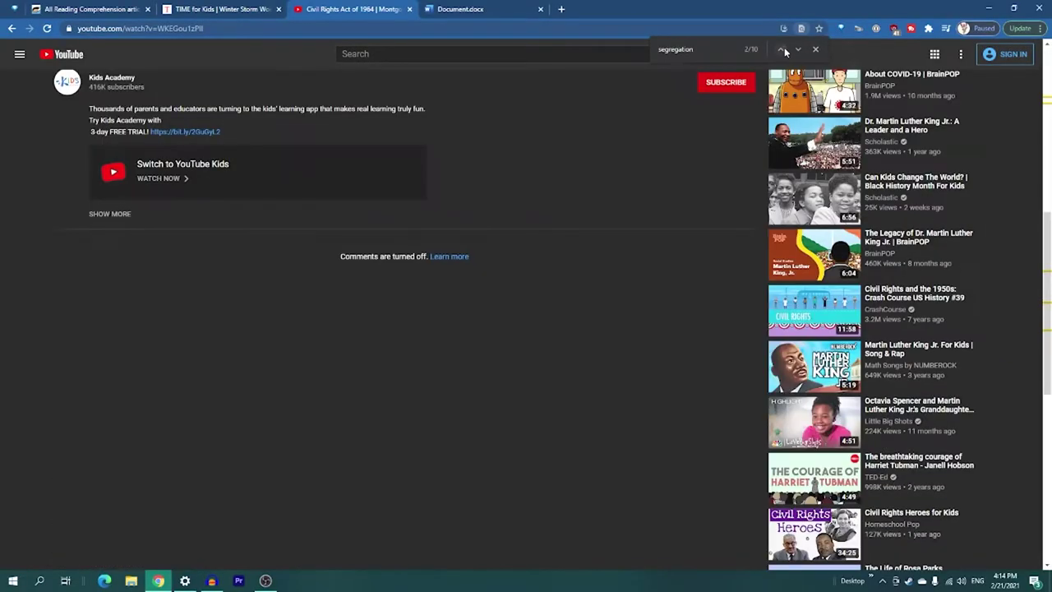
pyautogui.click(781, 50)
pyautogui.click(781, 50)
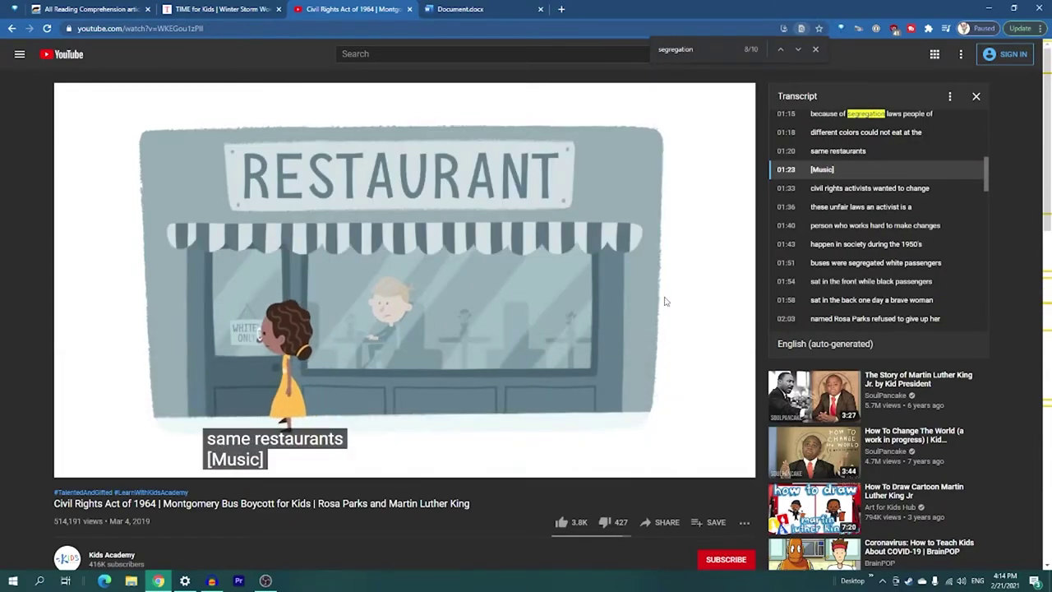
pyautogui.click(436, 265)
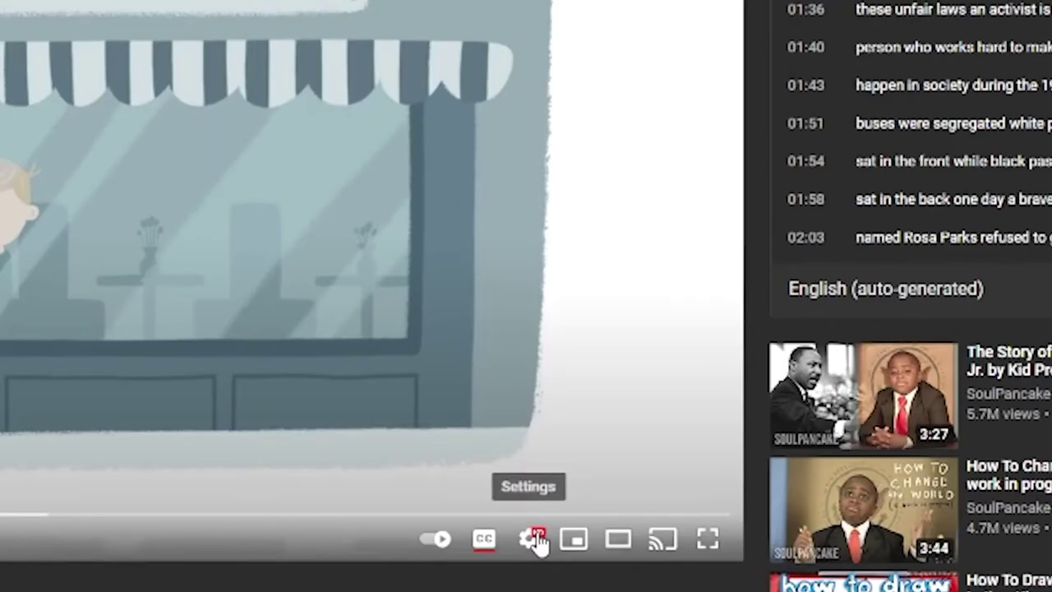
pyautogui.click(652, 467)
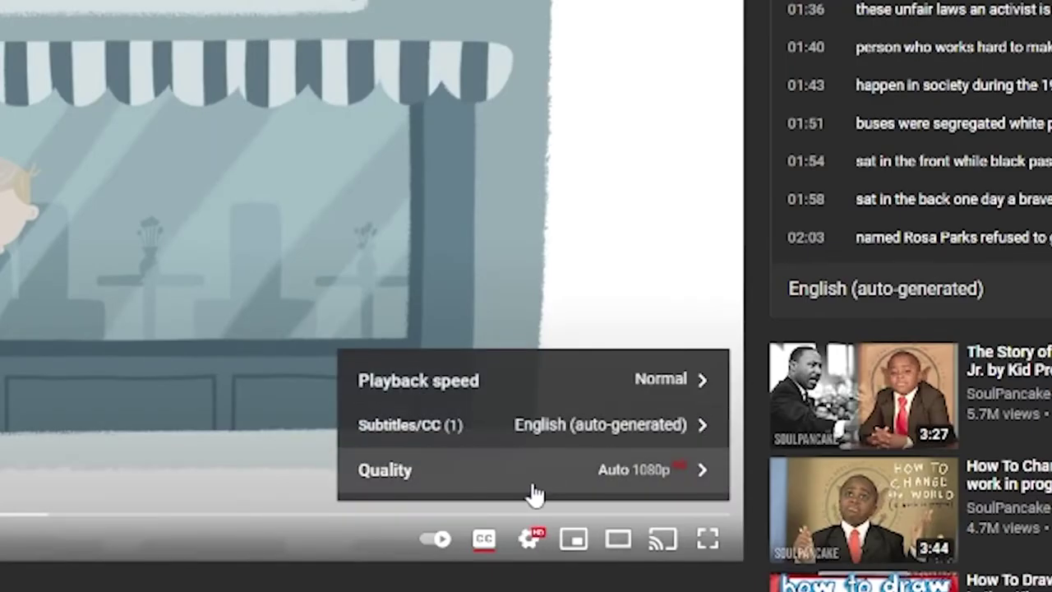
pyautogui.click(555, 400)
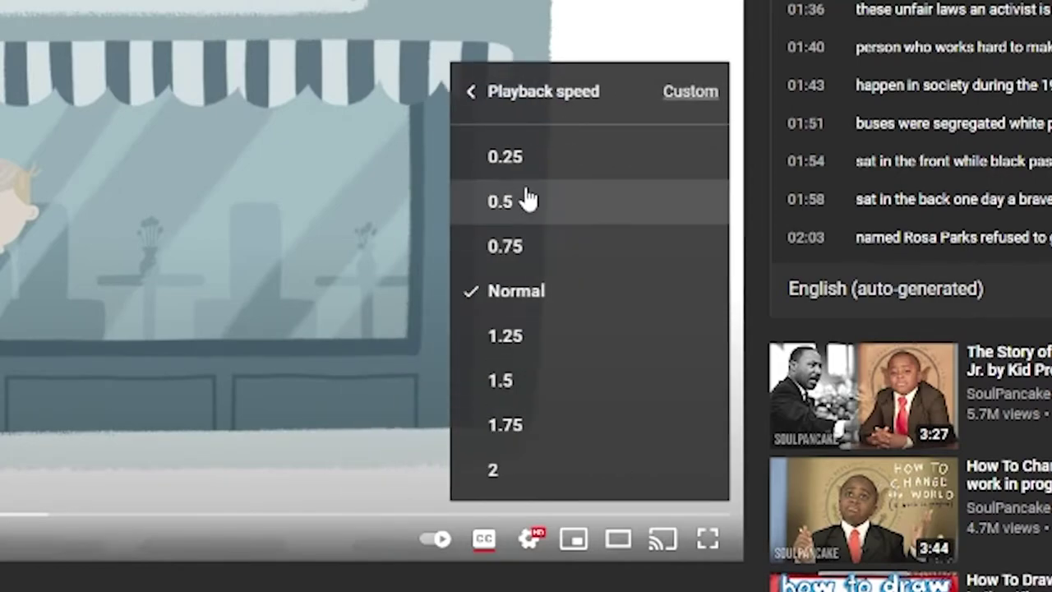
pyautogui.press('Escape')
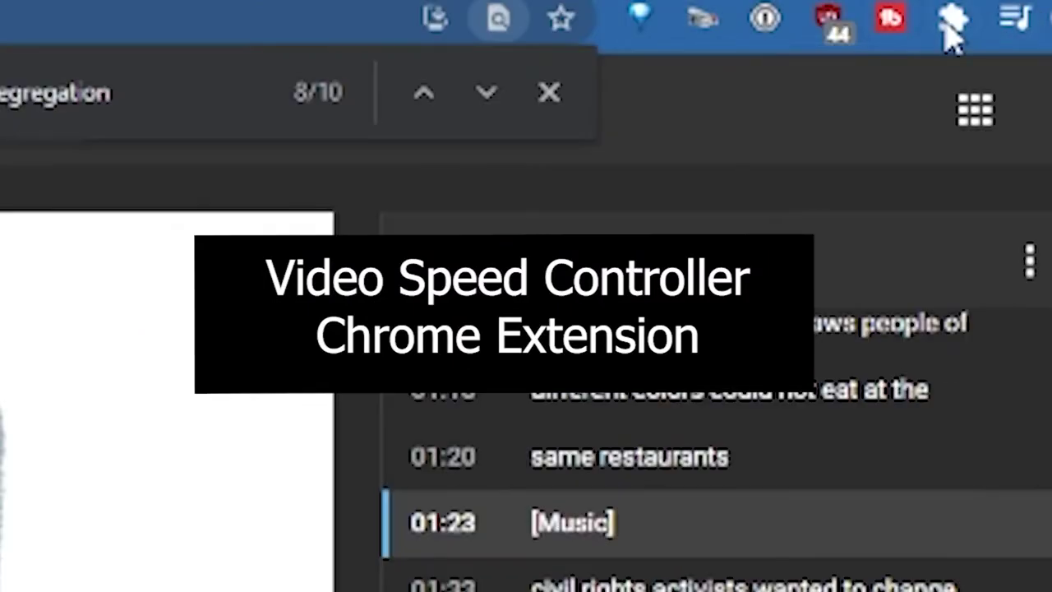
# Check the extensions list, then play the video, reset speed to 1.00, and pause it.
pyautogui.click(953, 33)
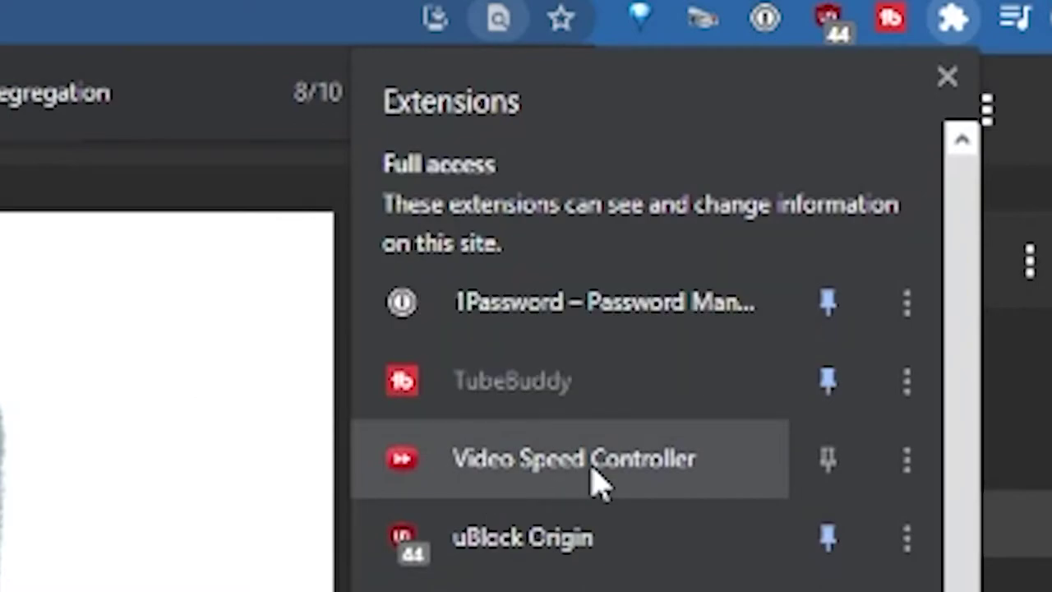
pyautogui.press('Escape')
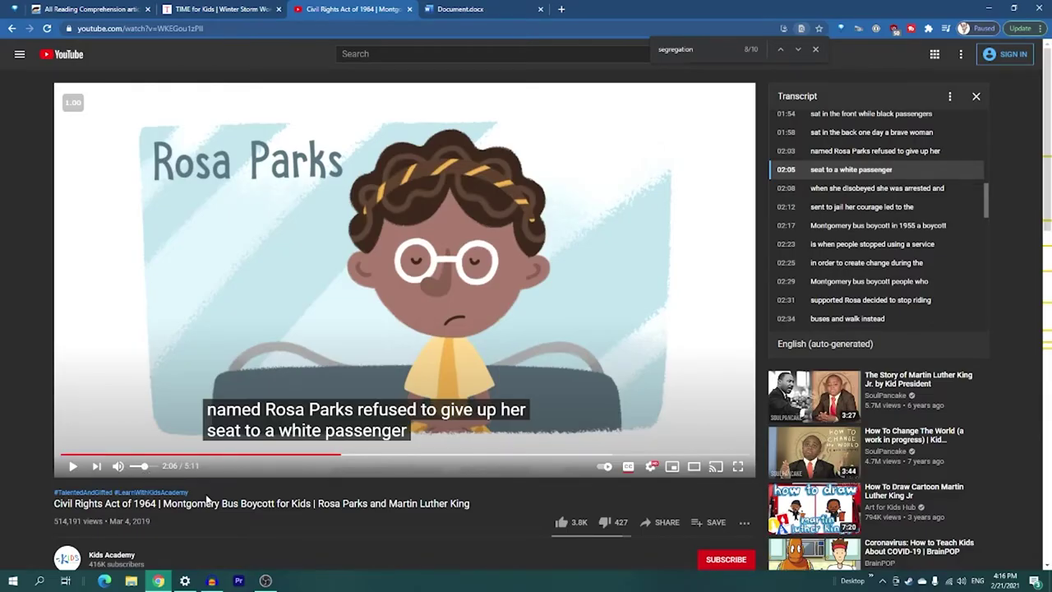
pyautogui.click(289, 327)
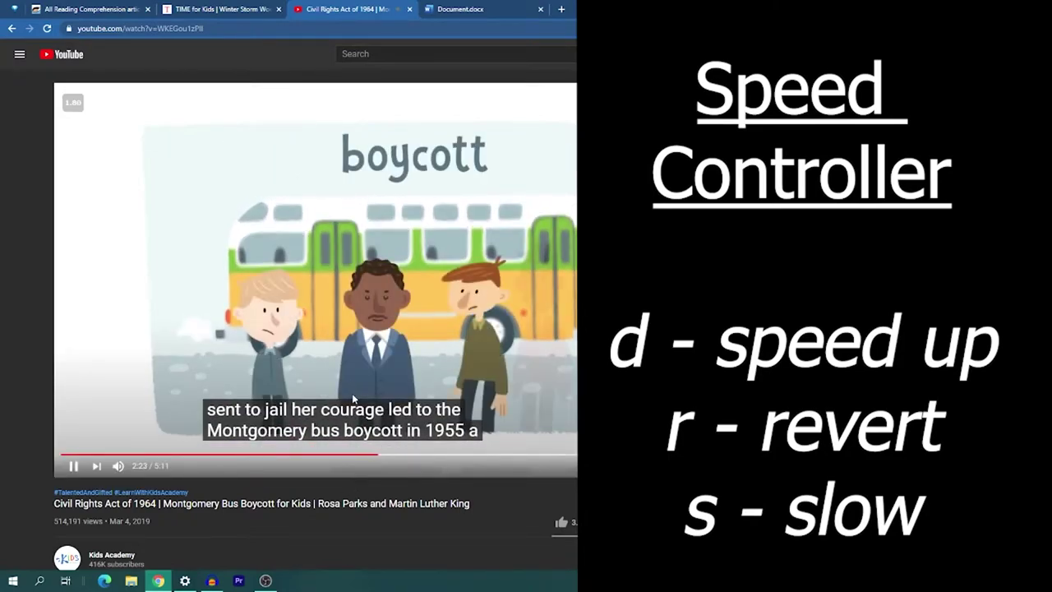
pyautogui.press('r')
pyautogui.click(332, 383)
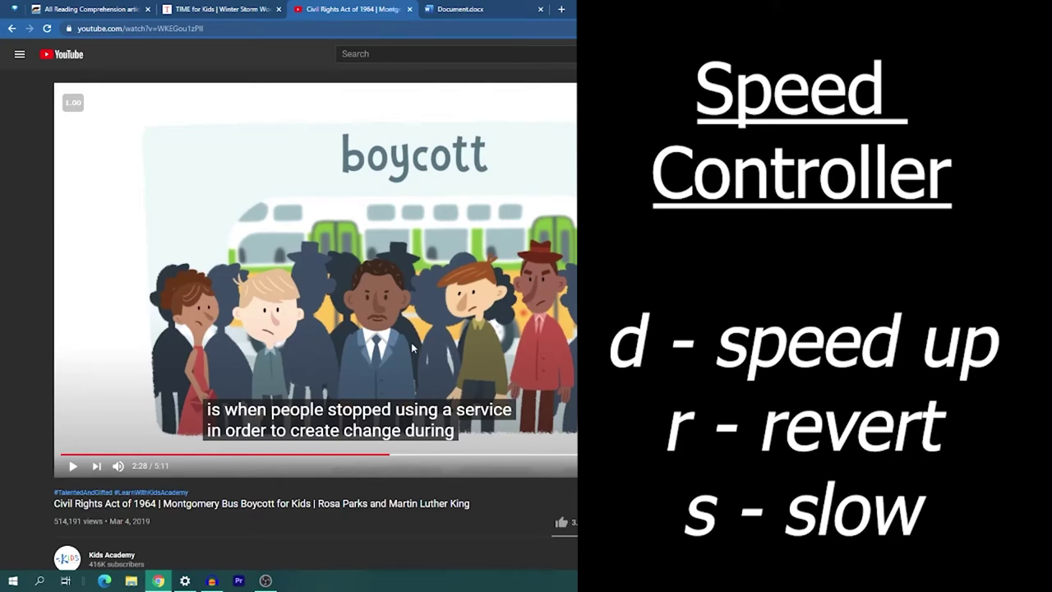
pyautogui.press('space')
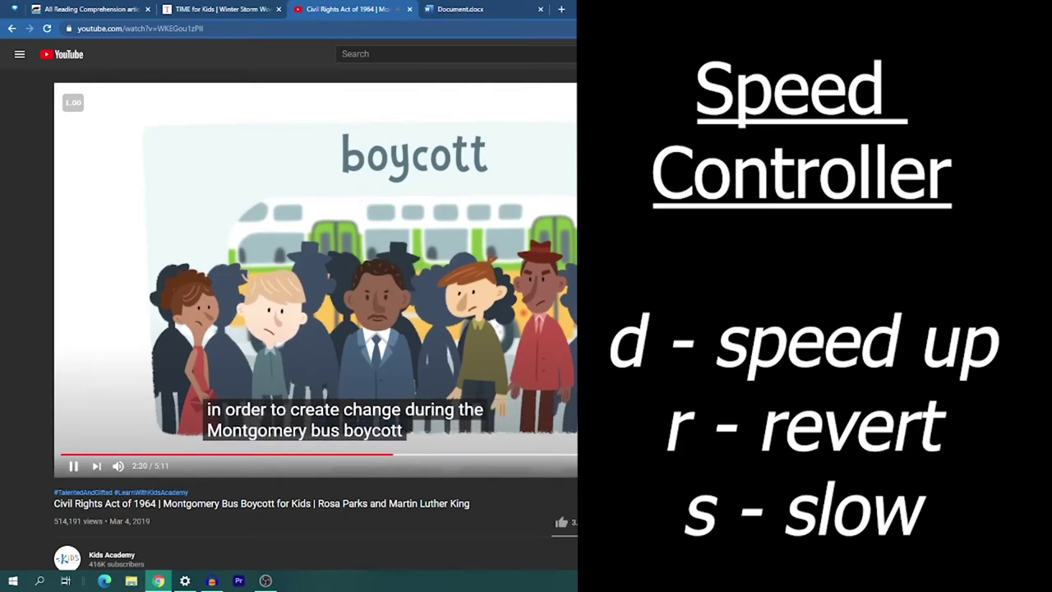
pyautogui.press('space')
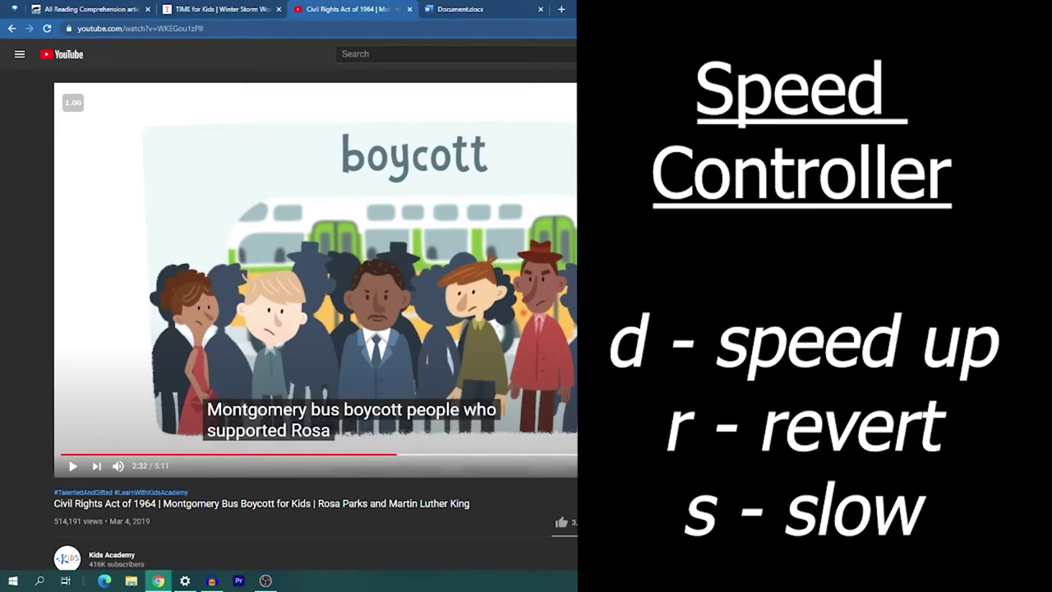
# Slow the video to 0.40 speed, pause it, and switch to the Document.docx tab.
pyautogui.press('s')
pyautogui.press('s')
pyautogui.press('s')
pyautogui.press('space')
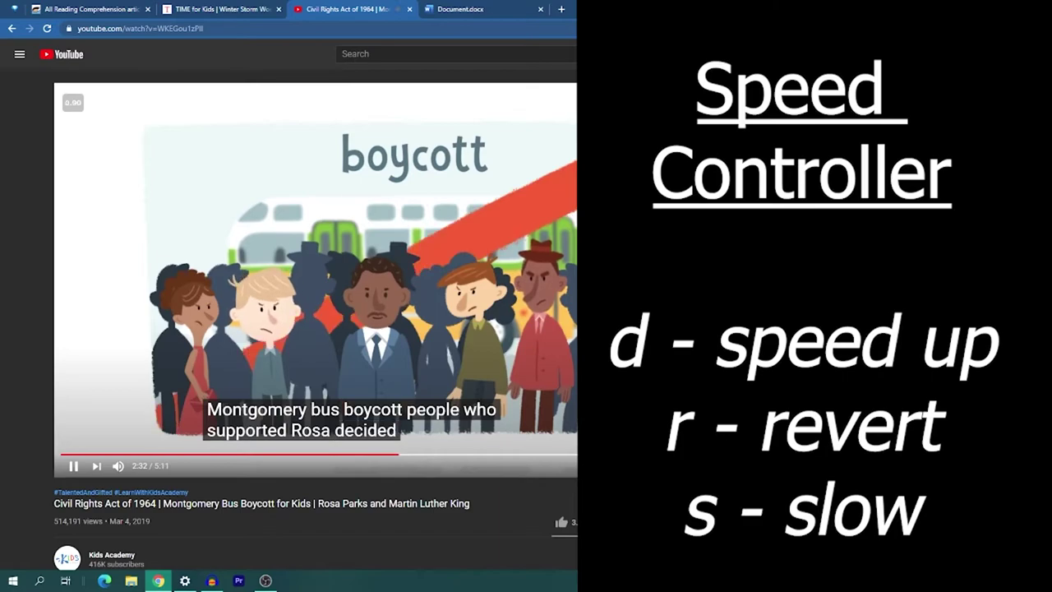
pyautogui.press('s')
pyautogui.press('s')
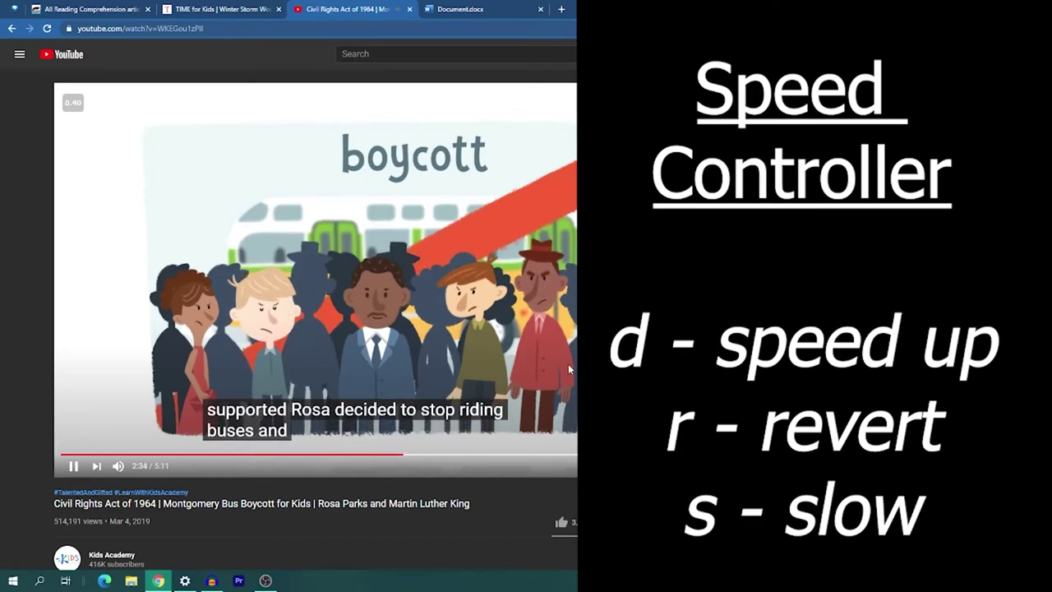
pyautogui.press('space')
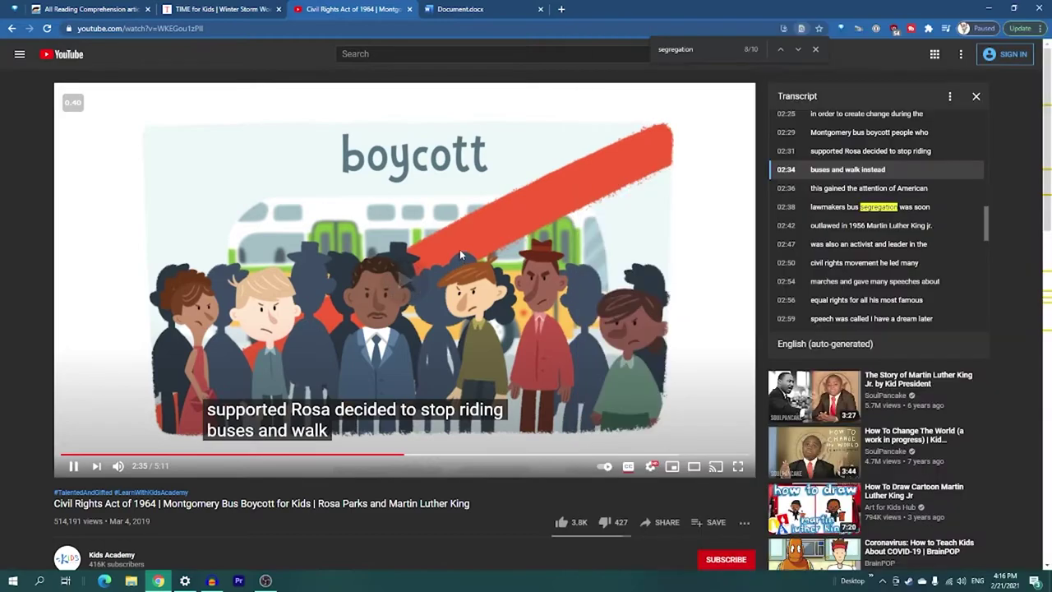
pyautogui.click(477, 11)
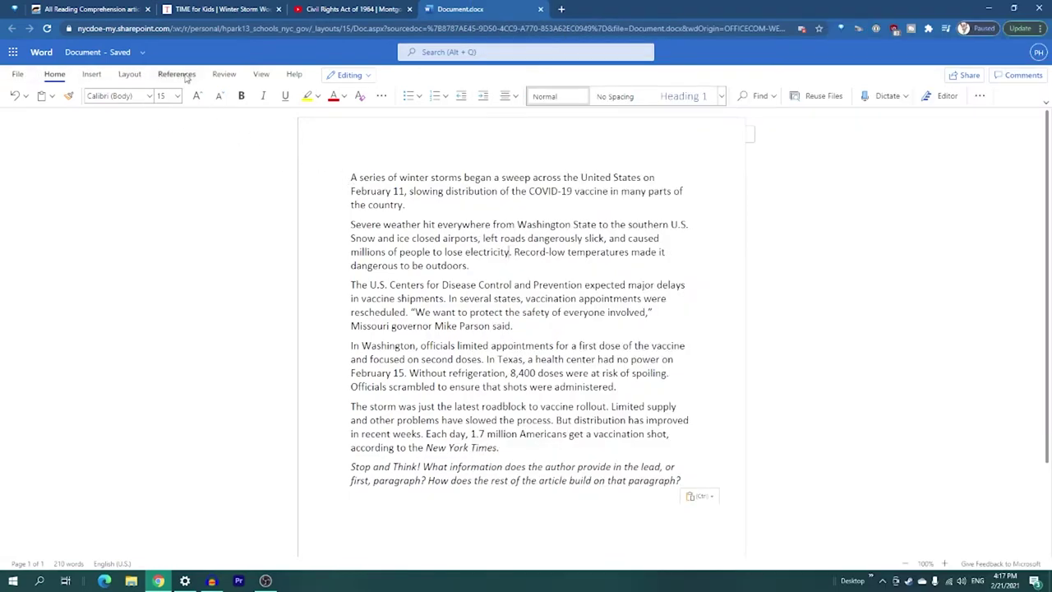
# Launch Immersive Reader from the View tab and step through its tips until dismissed.
pyautogui.click(261, 74)
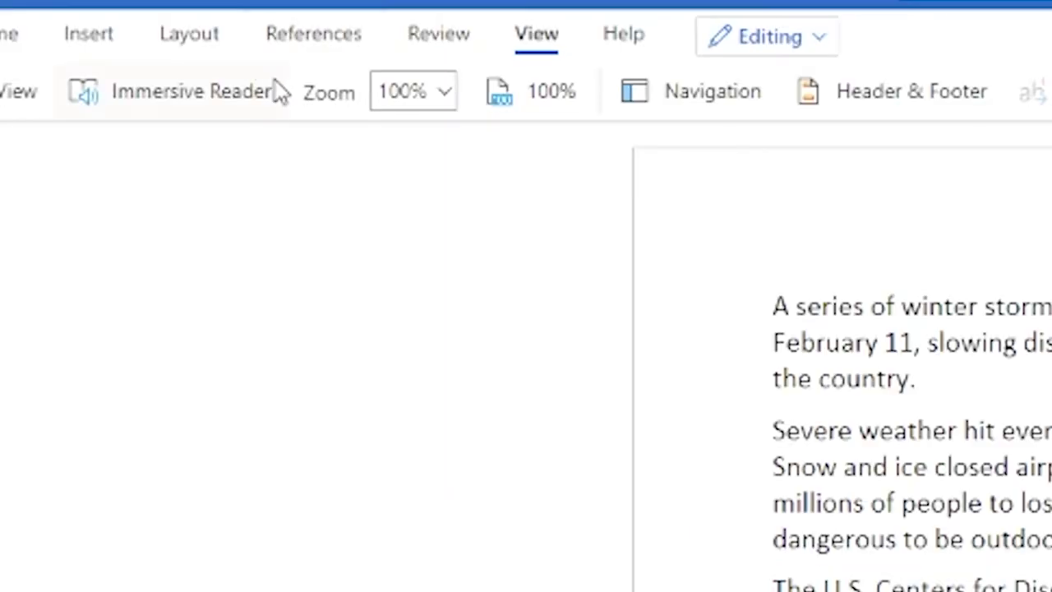
pyautogui.click(185, 110)
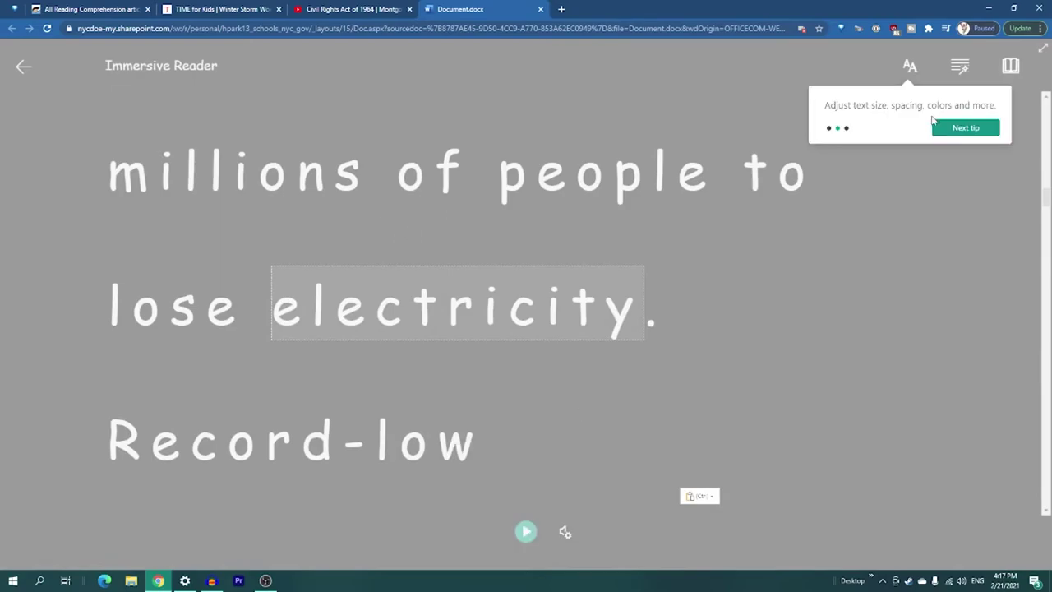
pyautogui.click(601, 495)
pyautogui.click(985, 136)
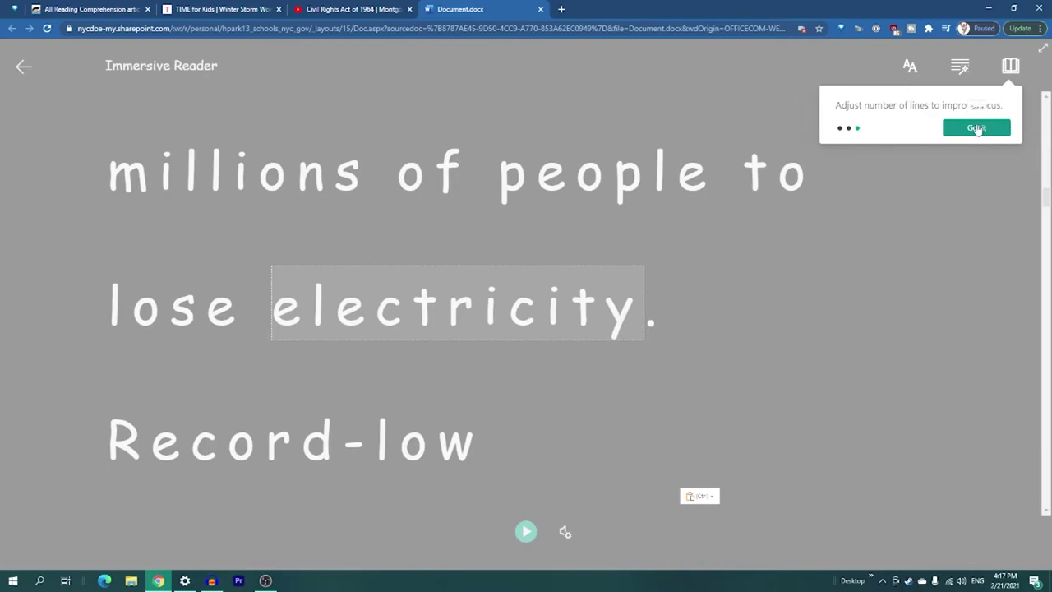
pyautogui.click(976, 133)
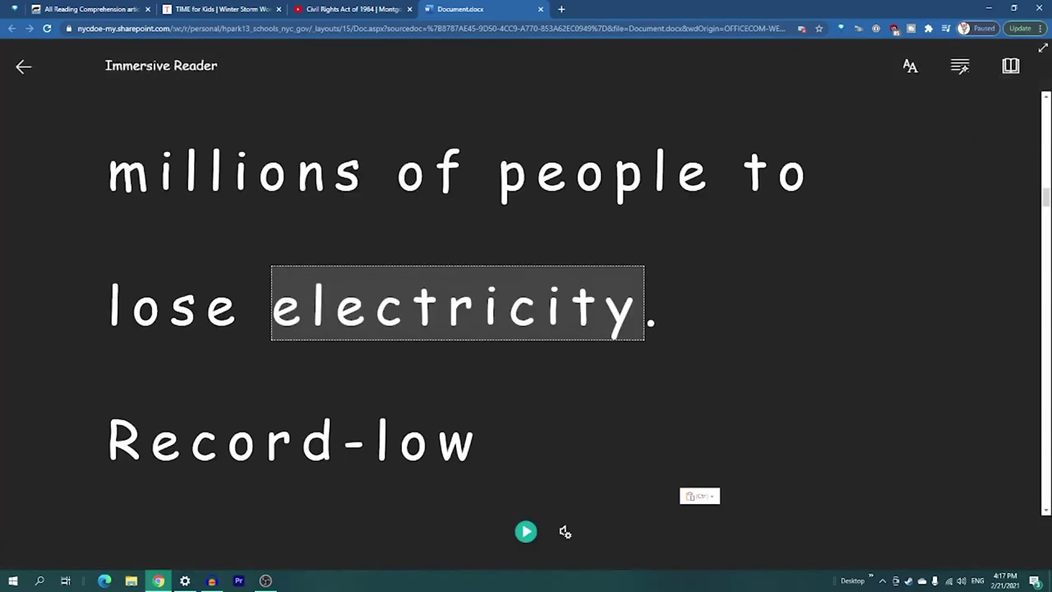
# Read the article aloud from 'Record-low temperatures' and pause at 'Disease Control and'.
pyautogui.click(532, 543)
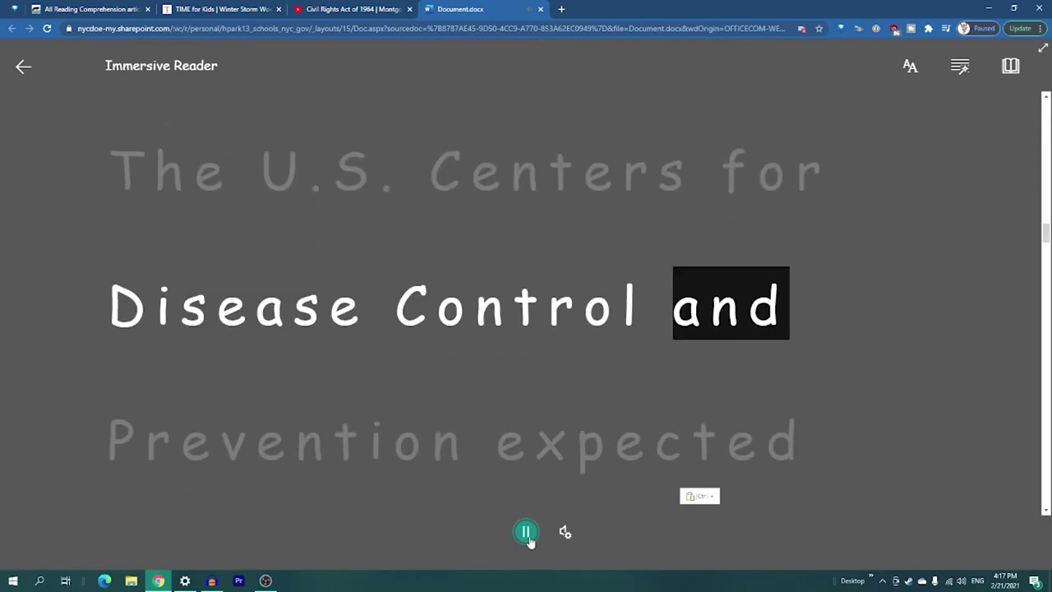
pyautogui.click(527, 533)
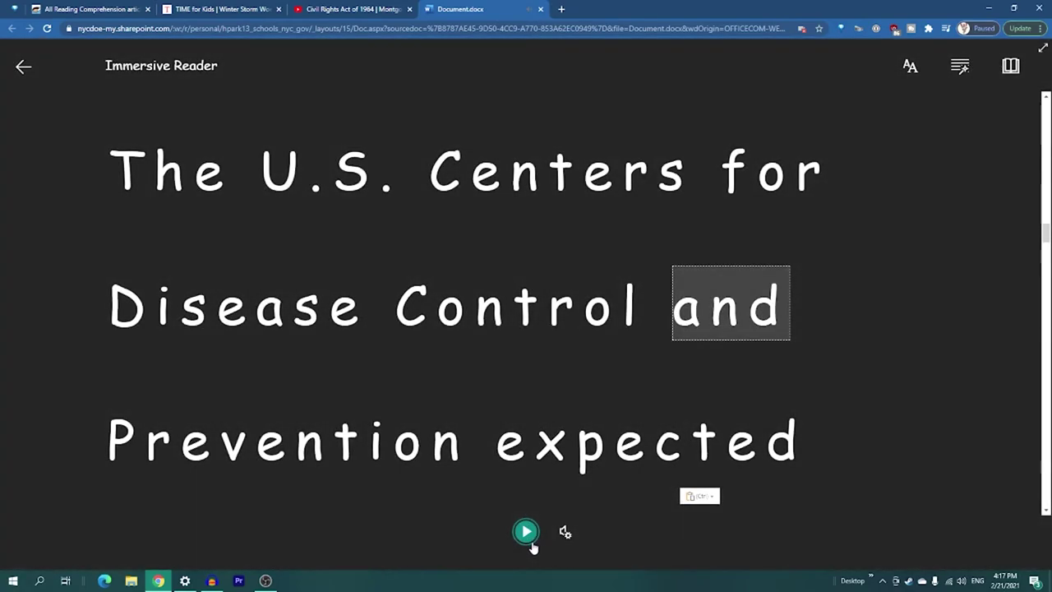
# Shrink the reader text to size 48 in Sitka font and apply the white theme.
pyautogui.click(910, 65)
pyautogui.moveTo(1006, 123); pyautogui.dragTo(957, 133)
pyautogui.click(923, 256)
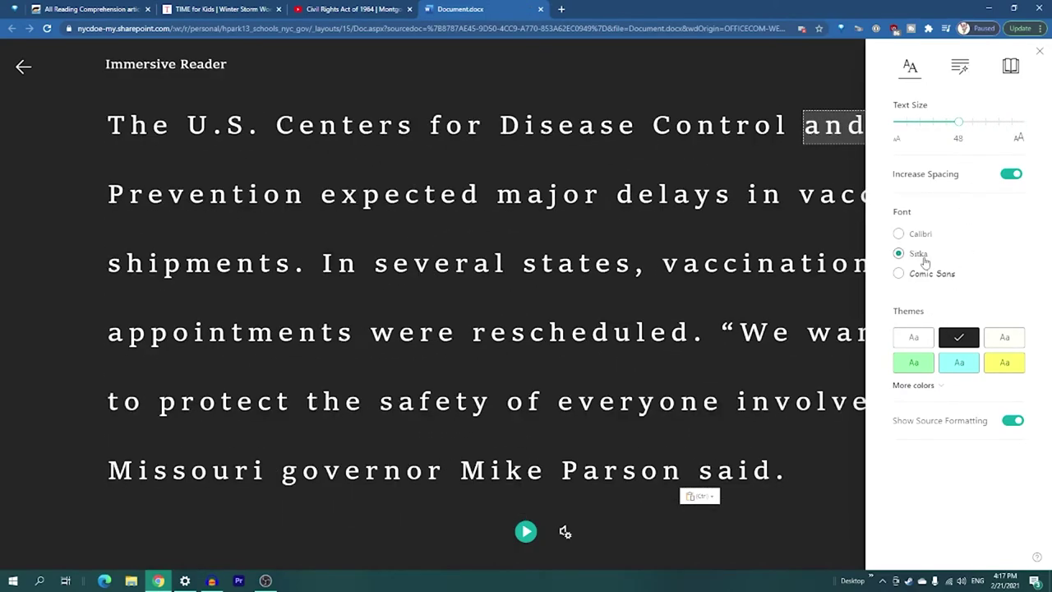
pyautogui.click(1011, 364)
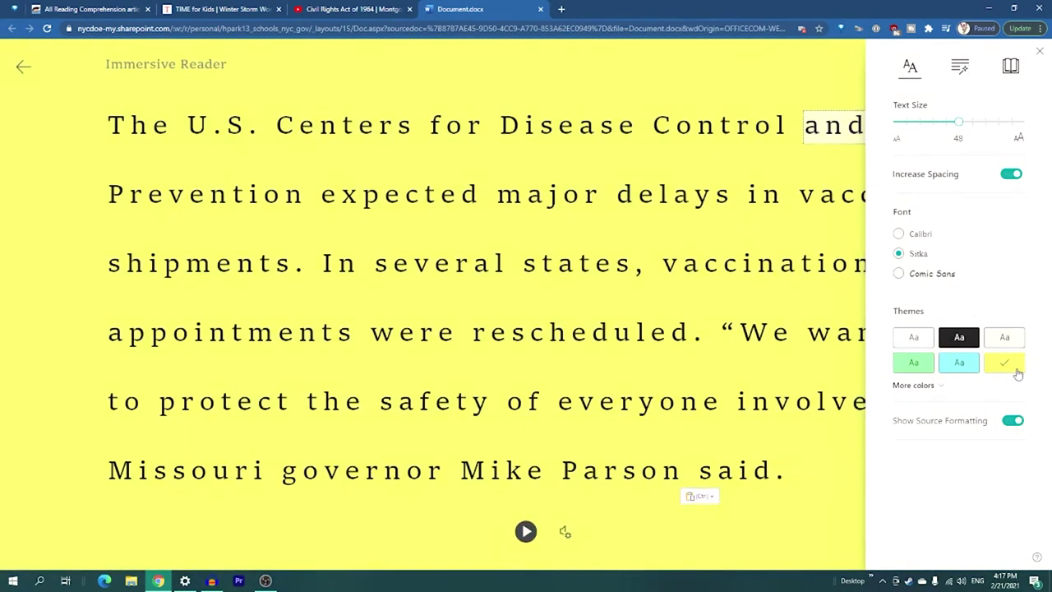
pyautogui.click(913, 337)
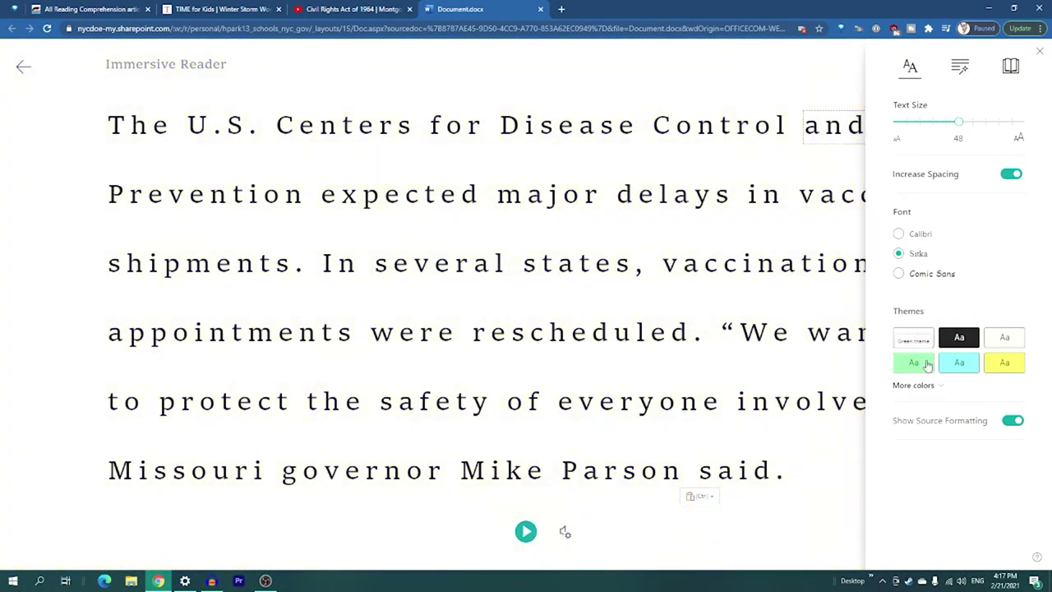
# Choose Korean as the Translate language in Reading Preferences and turn on Document translation.
pyautogui.click(960, 67)
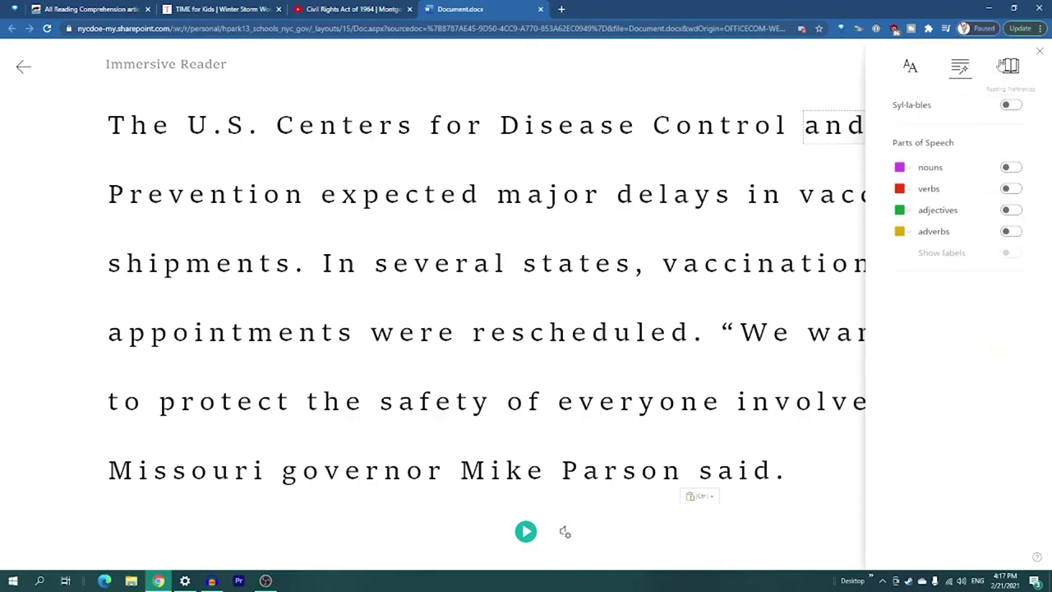
pyautogui.click(1007, 66)
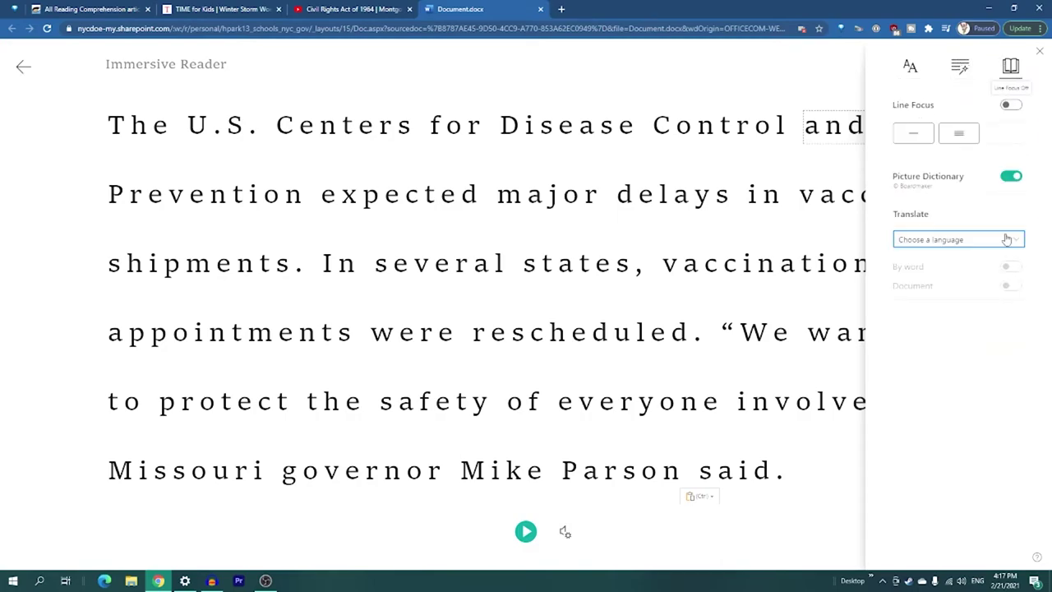
pyautogui.click(960, 244)
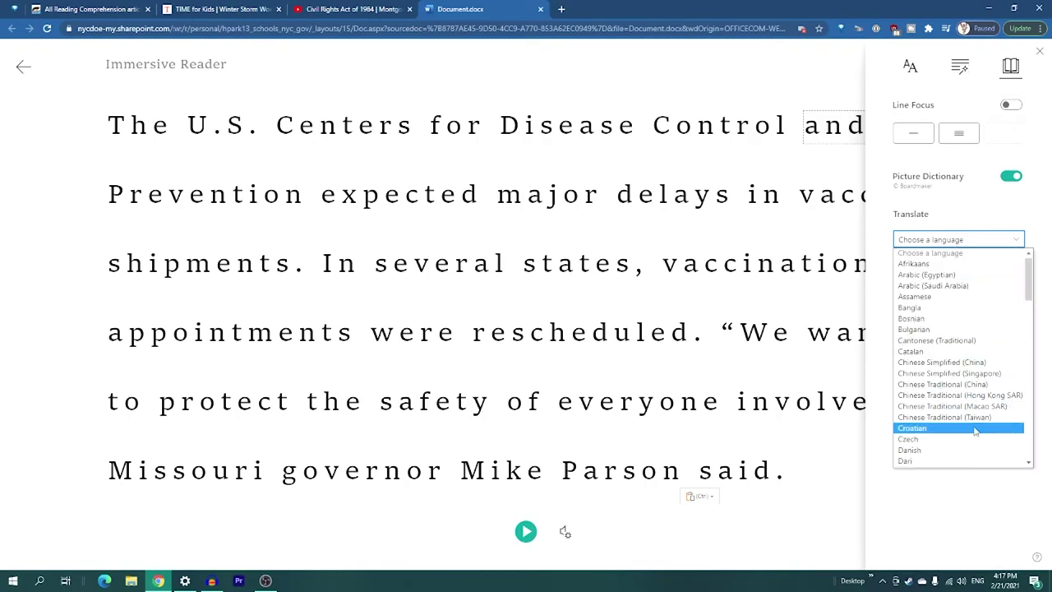
pyautogui.scroll(-10, 975, 430)
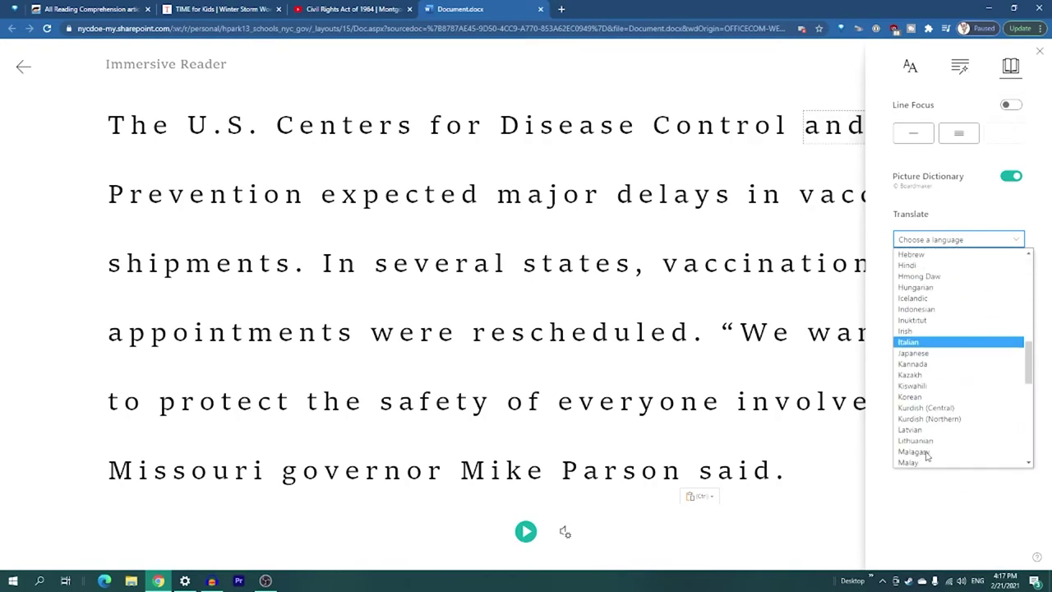
pyautogui.click(924, 398)
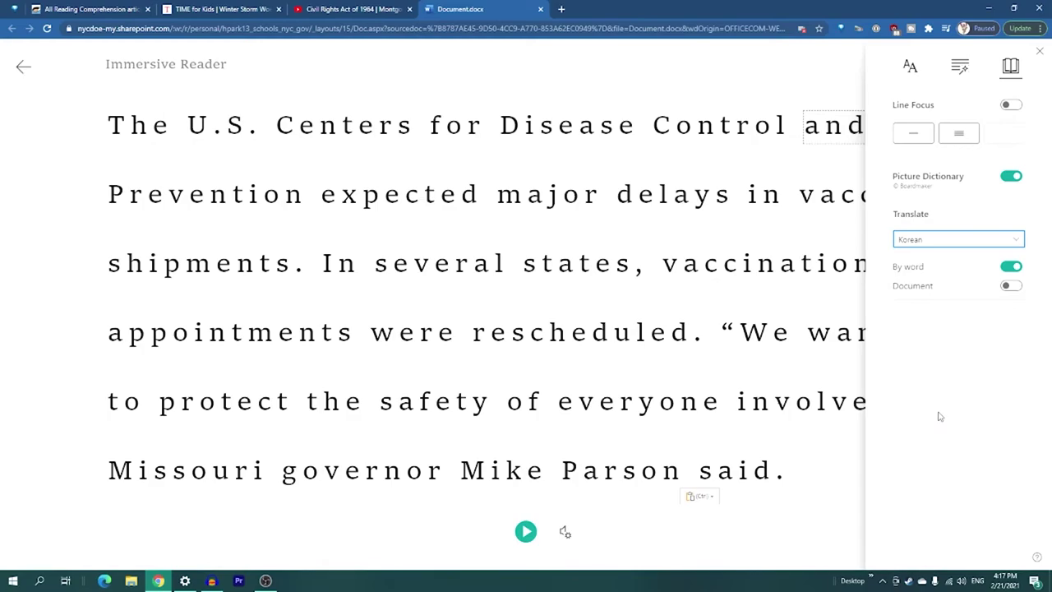
pyautogui.click(1012, 285)
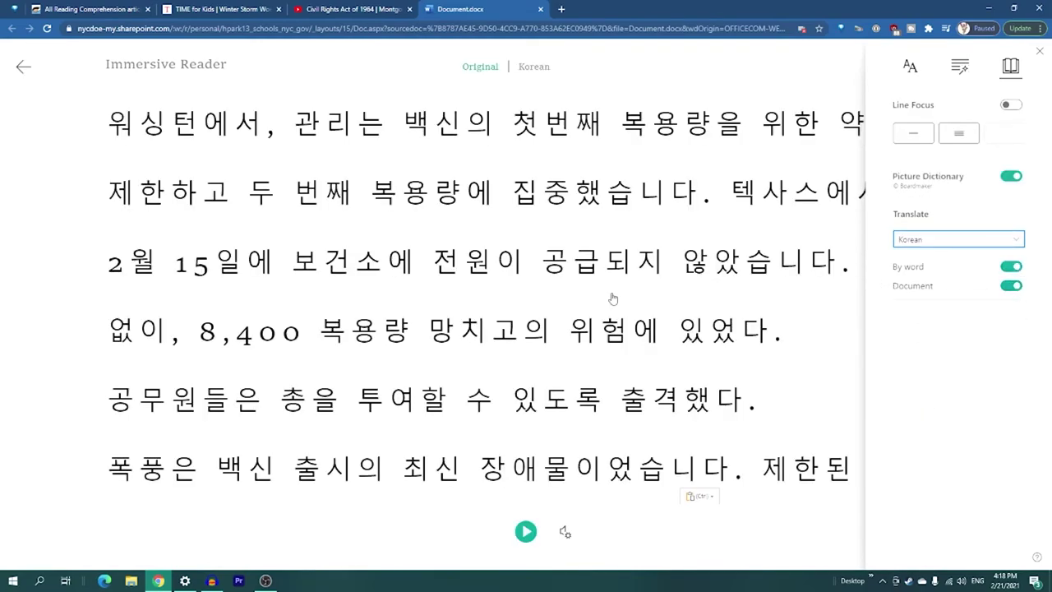
# Look up the Korean words 복용량에, 집중했습니다, 말했다 and 워싱턴에서 (in Washington).
pyautogui.click(426, 202)
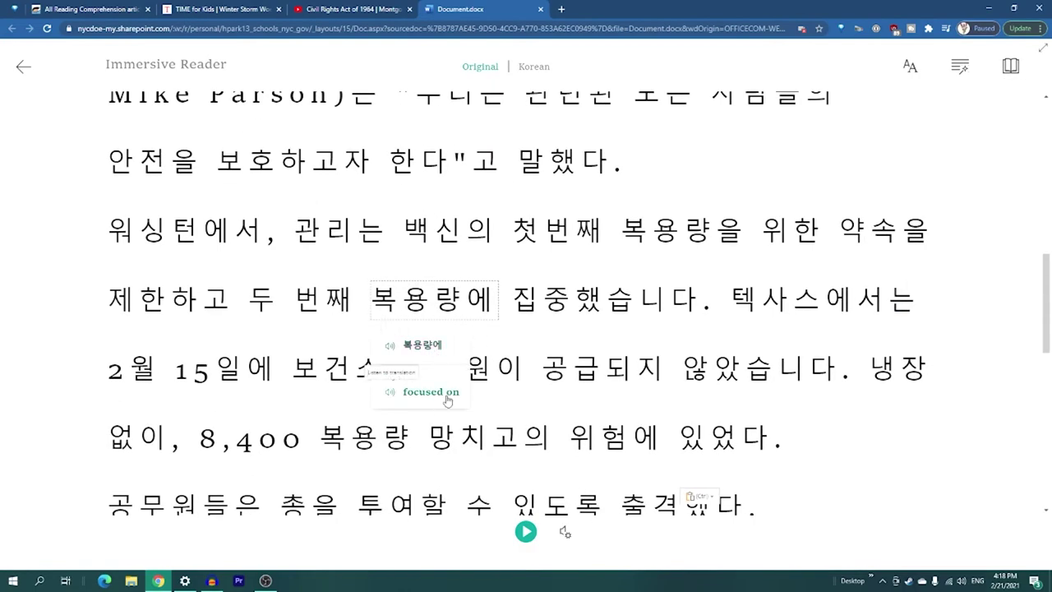
pyautogui.click(585, 307)
pyautogui.scroll(2, 245, 207)
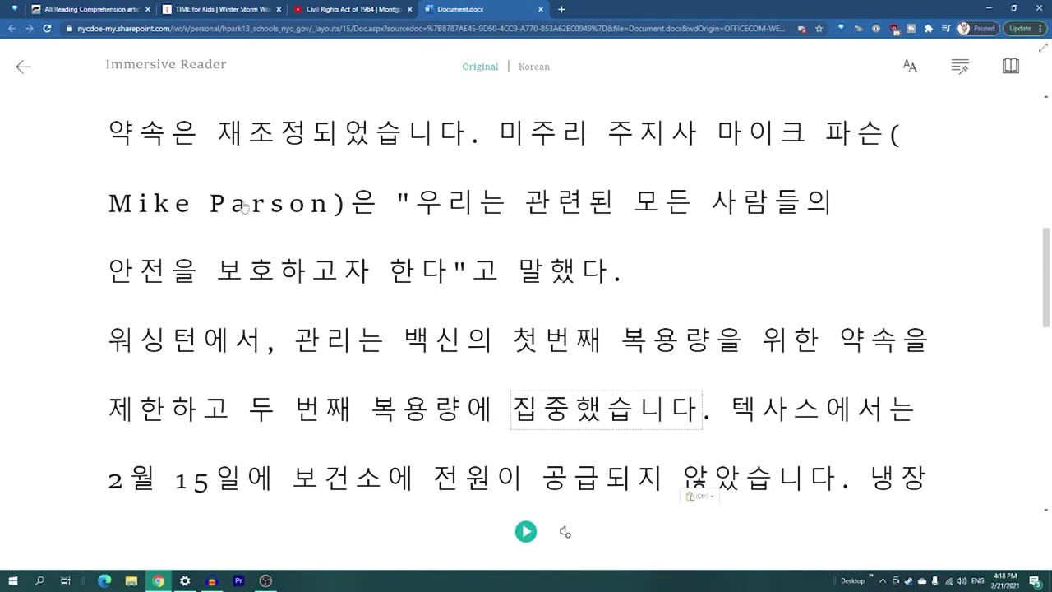
pyautogui.click(561, 282)
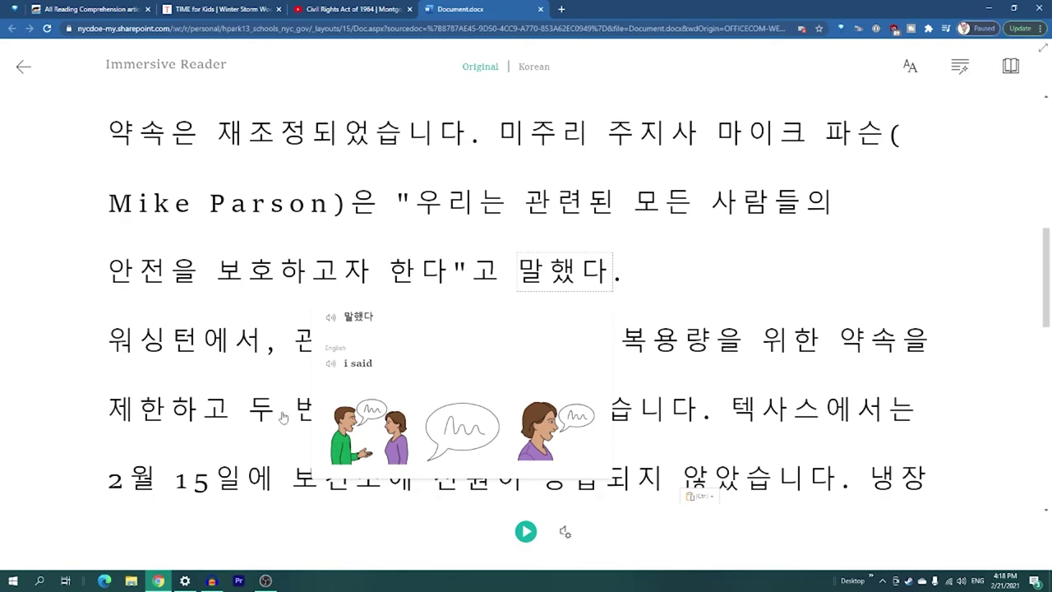
pyautogui.click(167, 351)
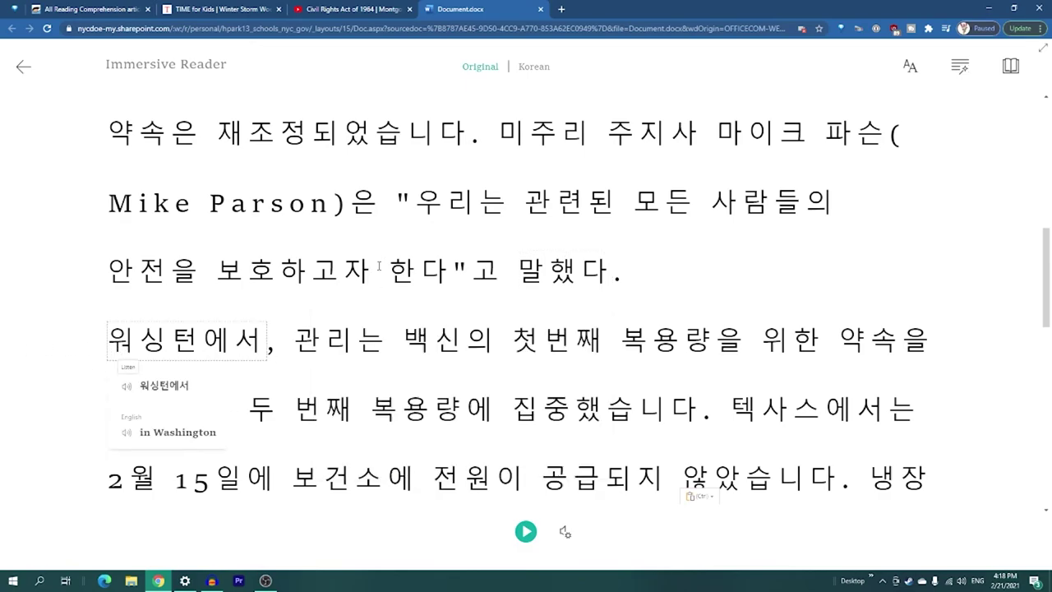
# Bring back the reader settings and show the Parts of Speech grammar options.
pyautogui.scroll(3, 374, 251)
pyautogui.click(967, 74)
pyautogui.click(966, 74)
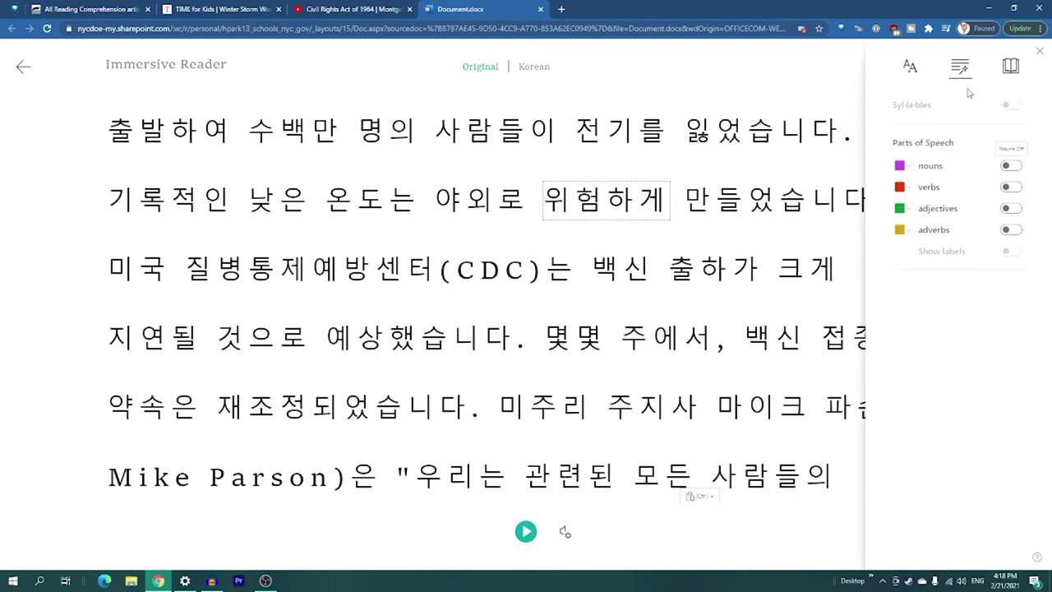
# Switch on Parts of Speech highlighting for nouns (purple) and verbs (red) in the Korean text.
pyautogui.click(1016, 170)
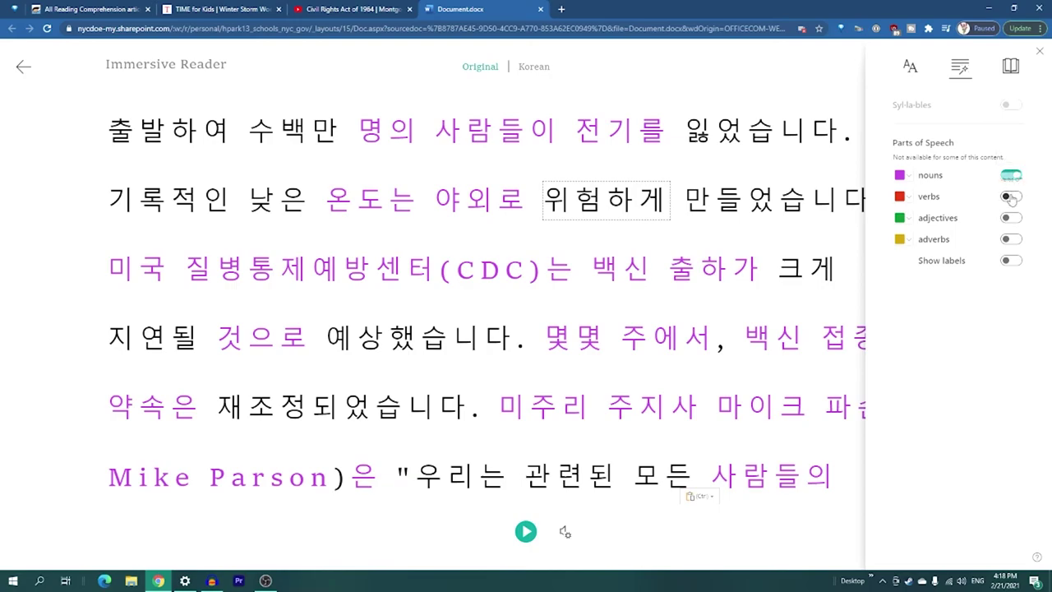
pyautogui.click(1014, 196)
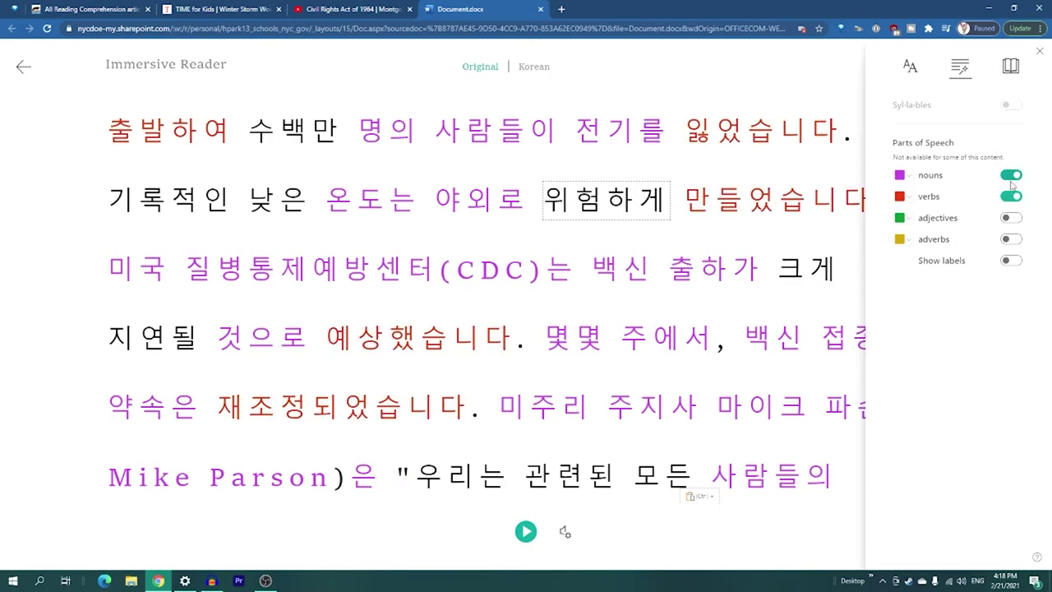